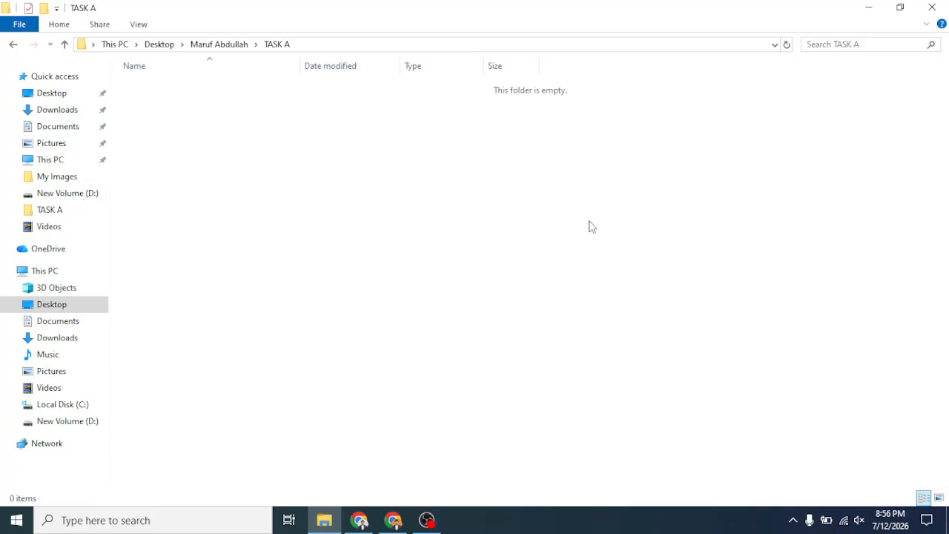
Step: Create a new Excel worksheet named budget-table.xlsx in the TASK A folder and open it
right_click(300, 159)
mouse_move(389, 330)
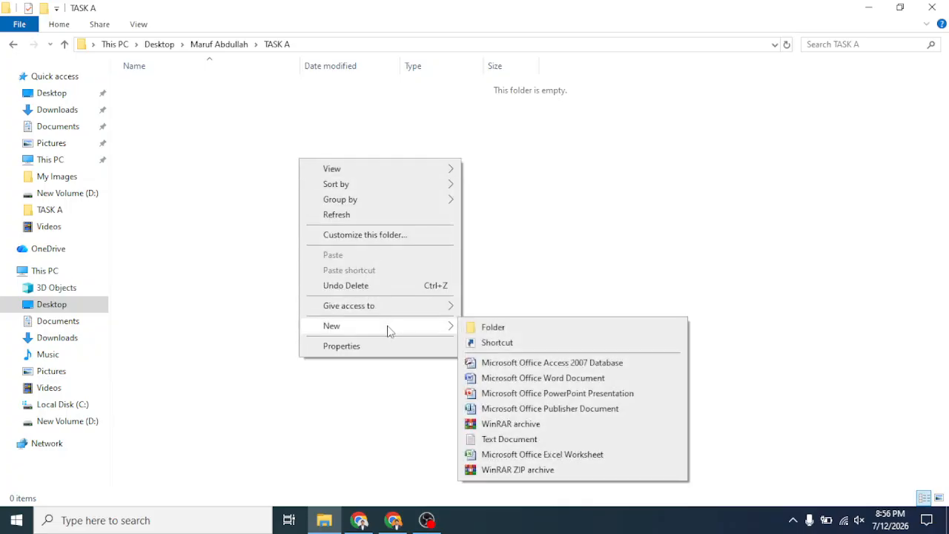
click(567, 457)
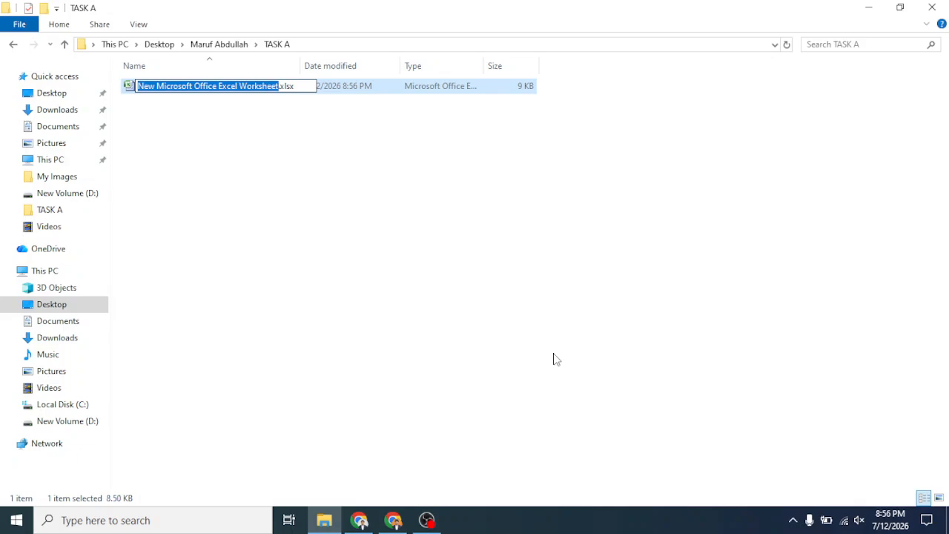
text(budget-t)
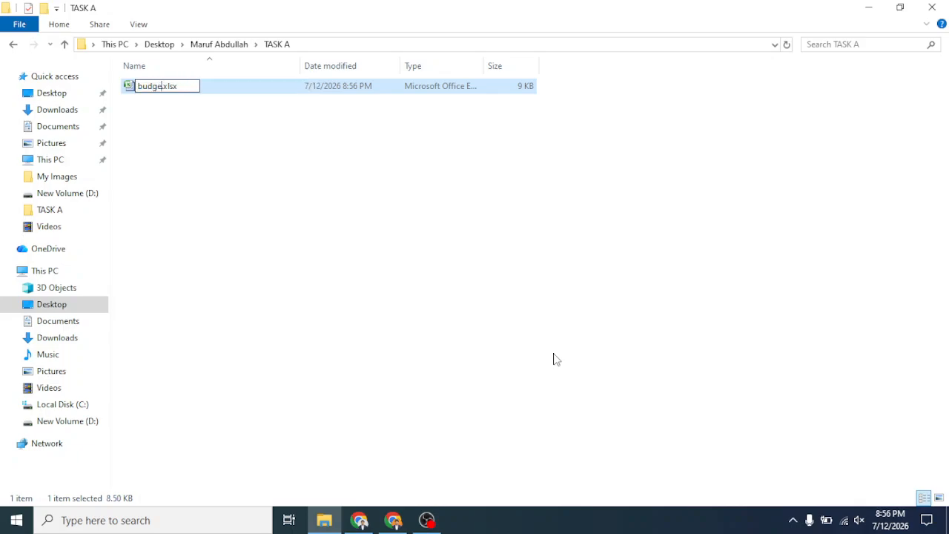
text(able)
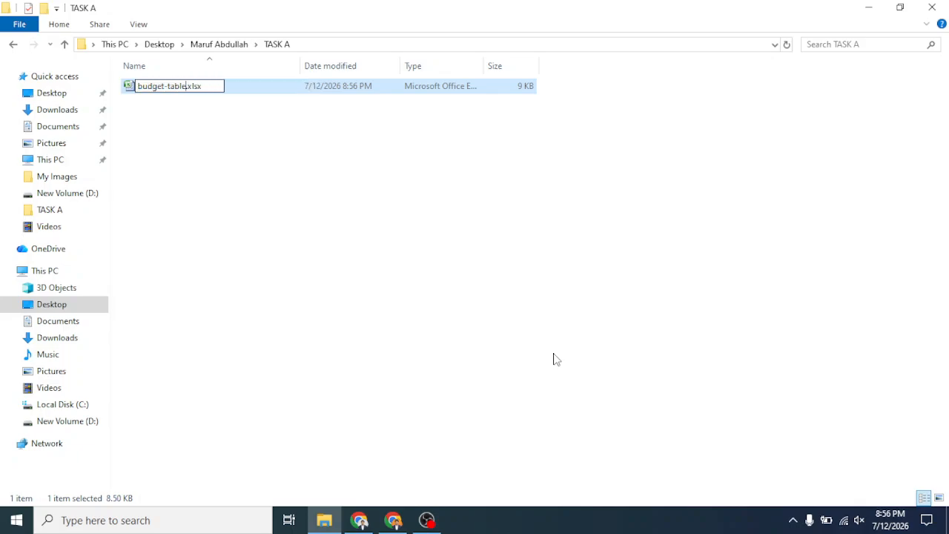
click(344, 214)
double_click(180, 86)
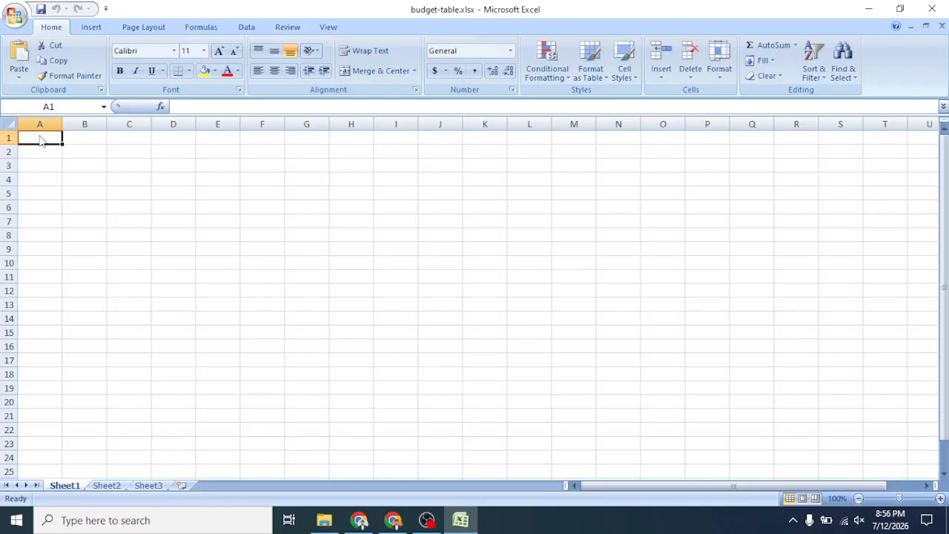
Step: Enter the header S/N in cell A1 for the serial number column
text(S/N)
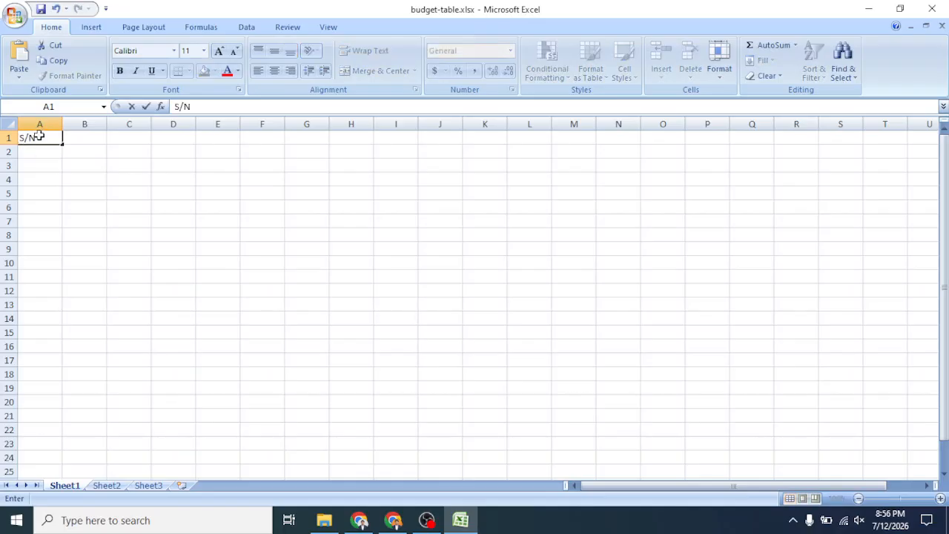
key(Tab)
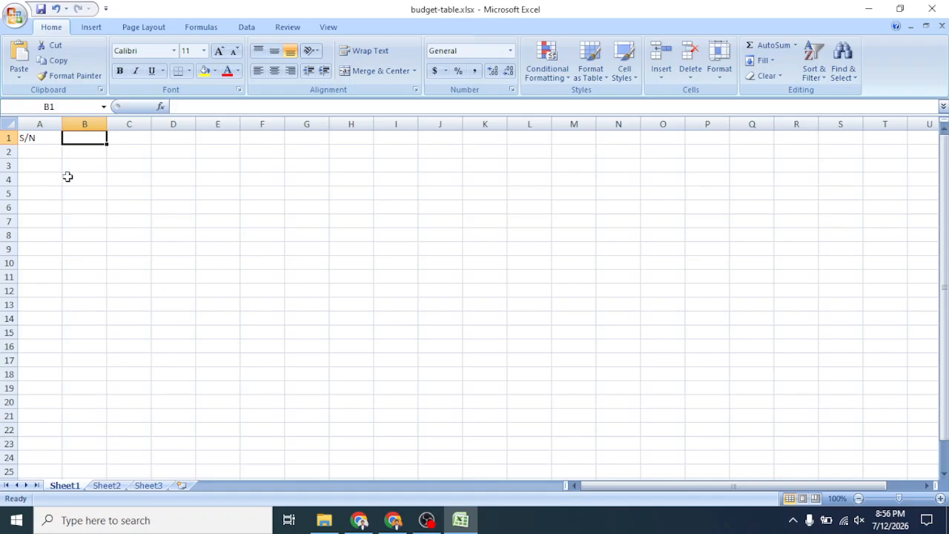
click(38, 139)
drag(37, 153, 42, 195)
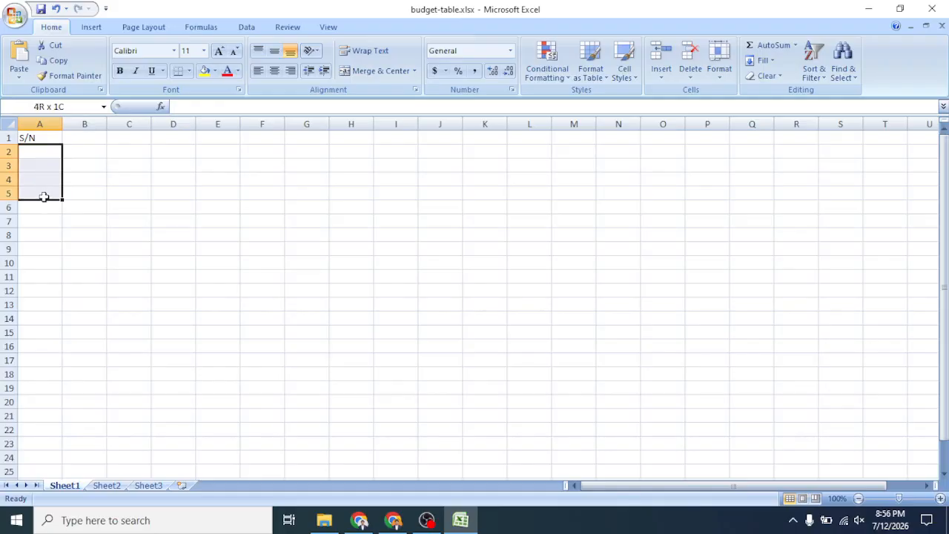
click(41, 150)
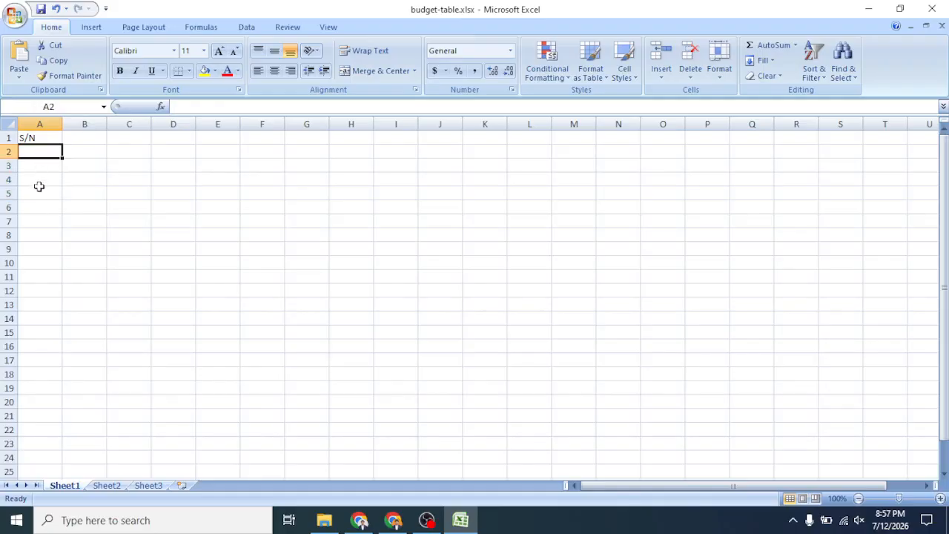
Step: Widen column B to about four times its width and enter the header Description in B1
drag(106, 124, 241, 129)
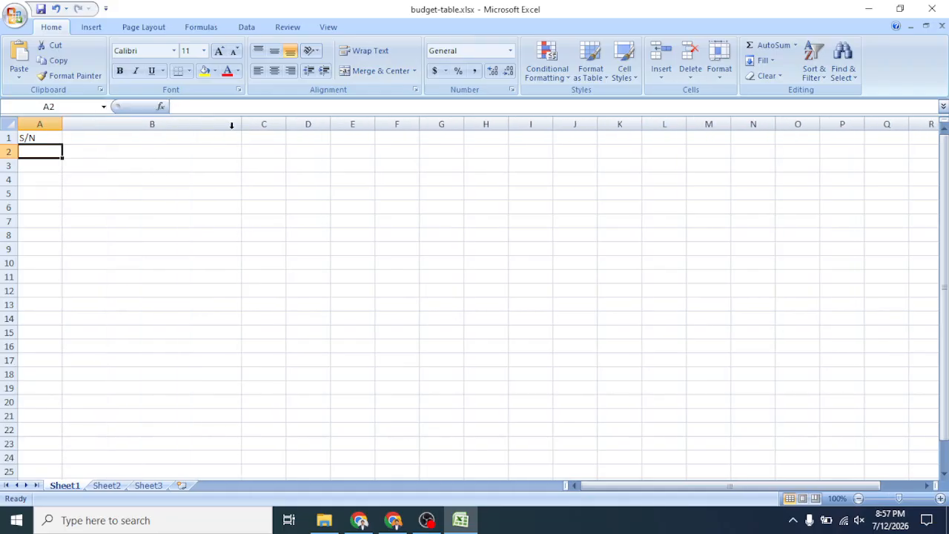
click(129, 142)
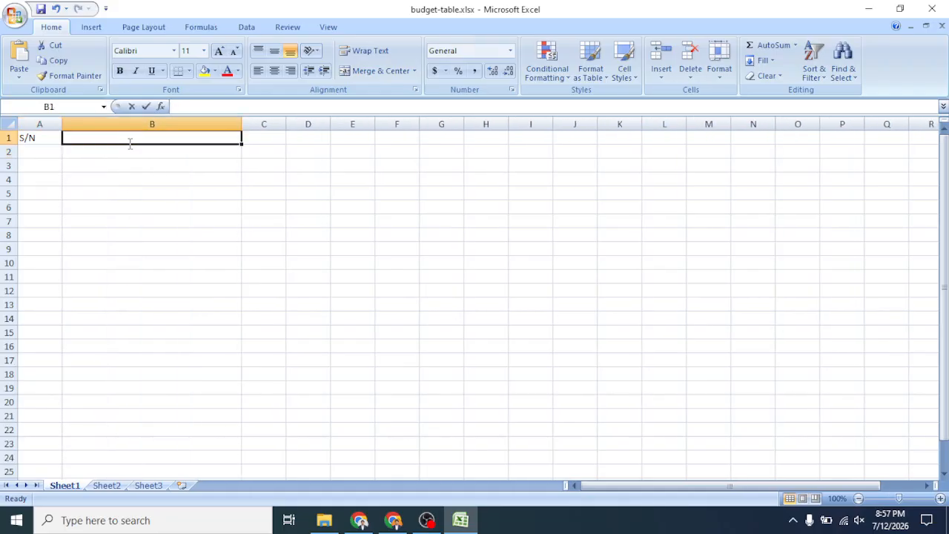
text(Description)
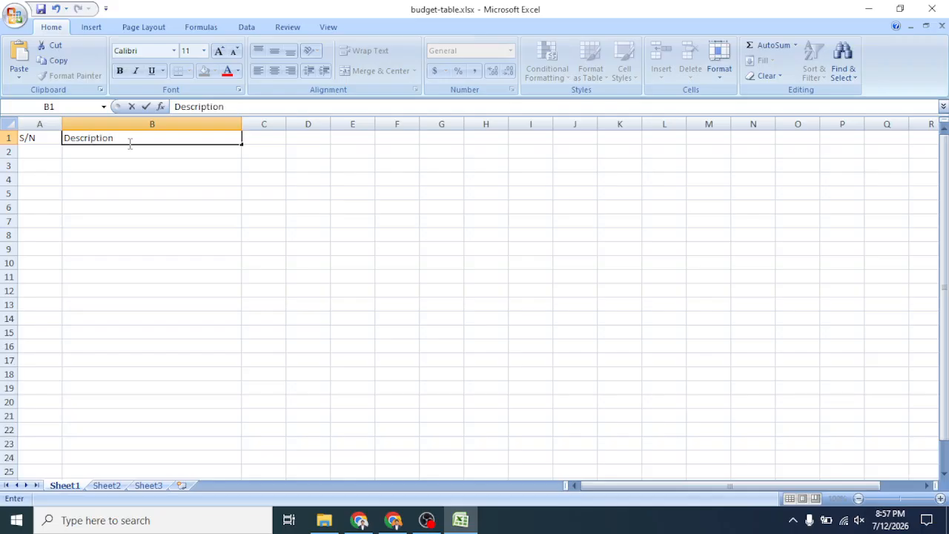
key(Tab)
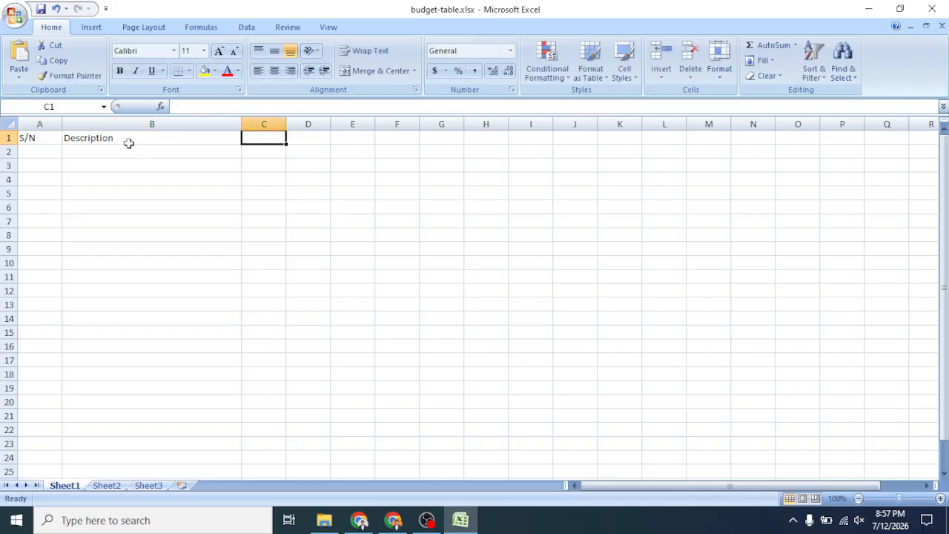
Step: Widen column C to about three times its width and enter the header Price Per Unit in C1
click(272, 181)
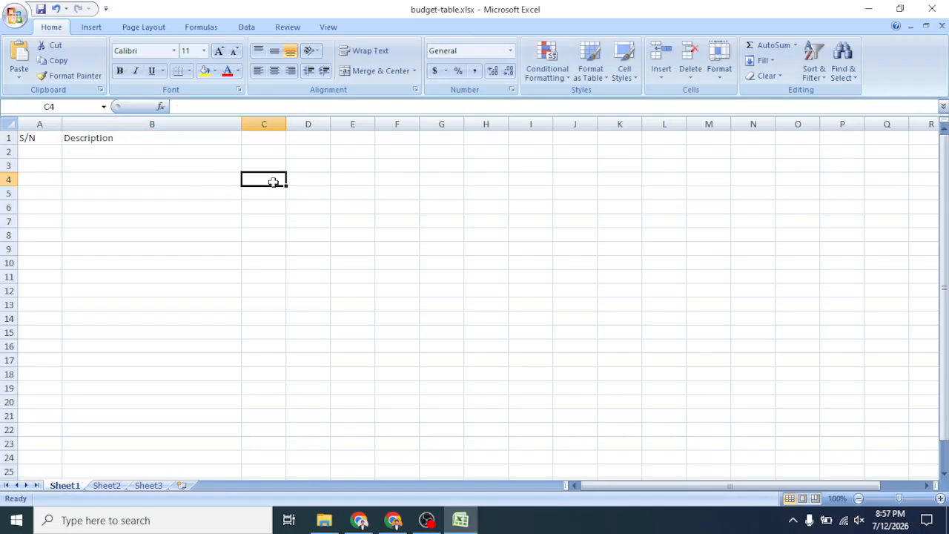
drag(288, 123, 385, 126)
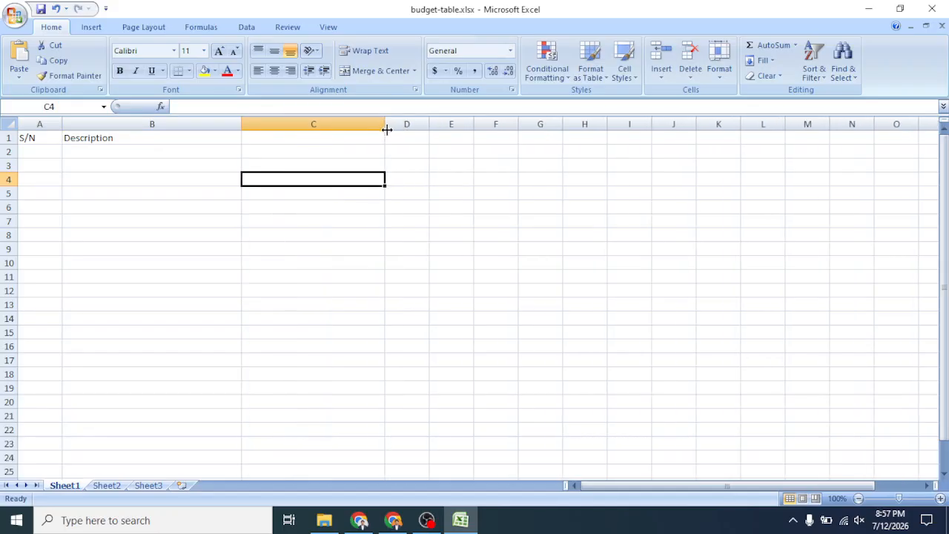
click(309, 141)
text(P)
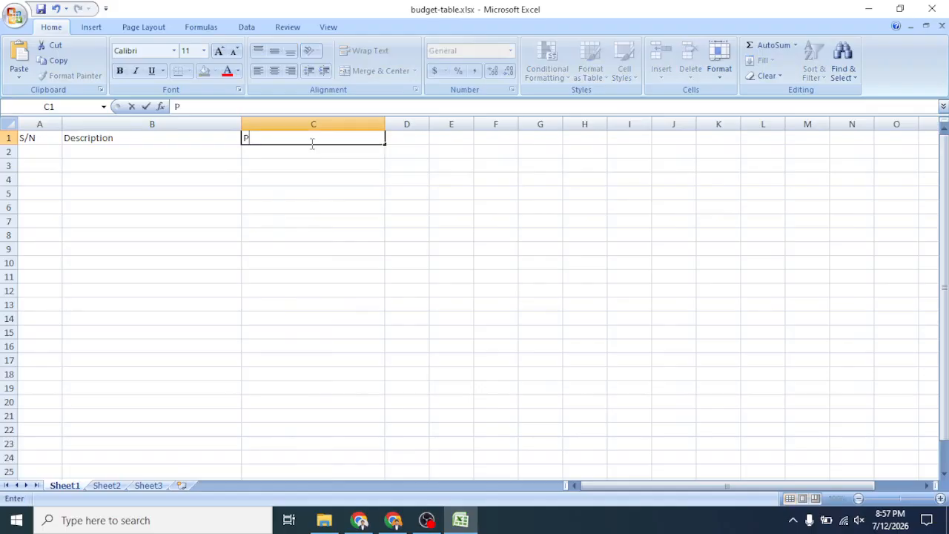
text(rice Per Unit)
key(Tab)
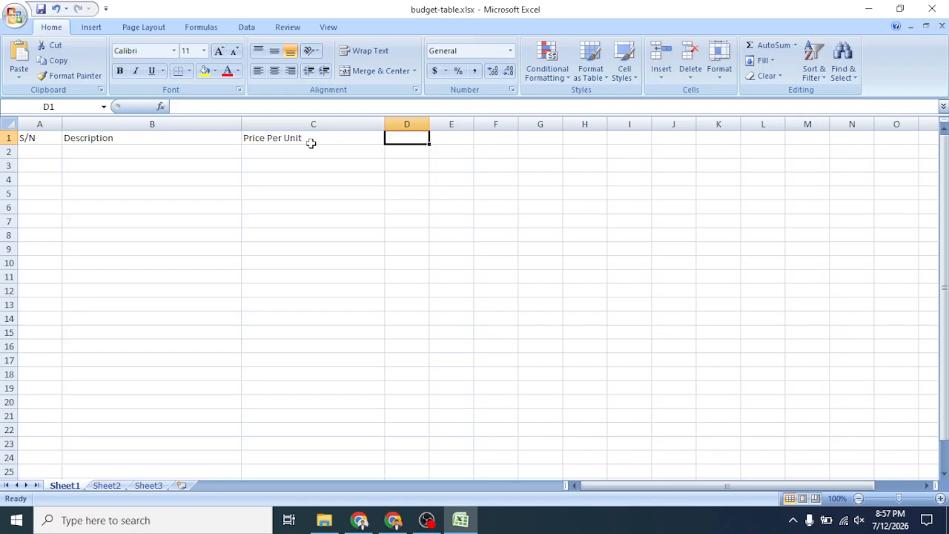
Step: Enter the header Quantity in D1 and widen column D to about one and a half times its width
text(Quantity)
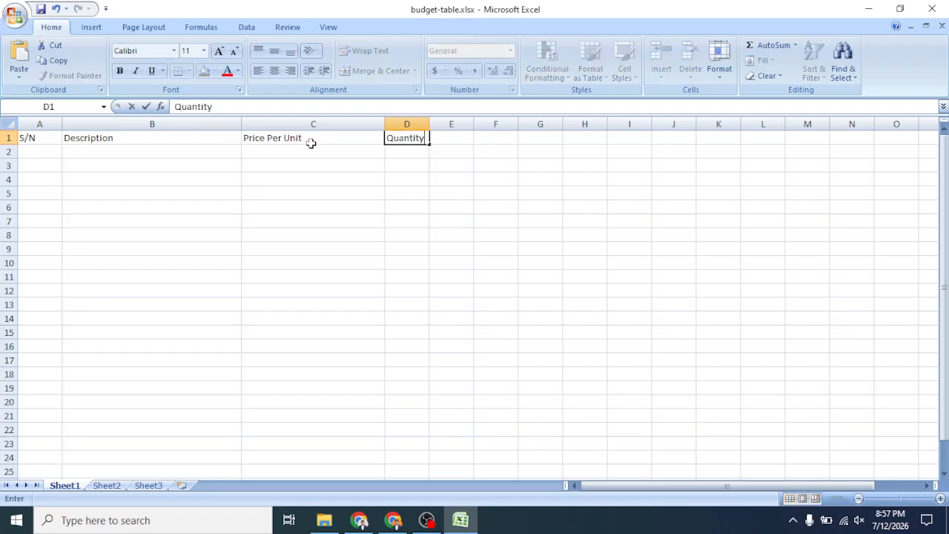
key(Tab)
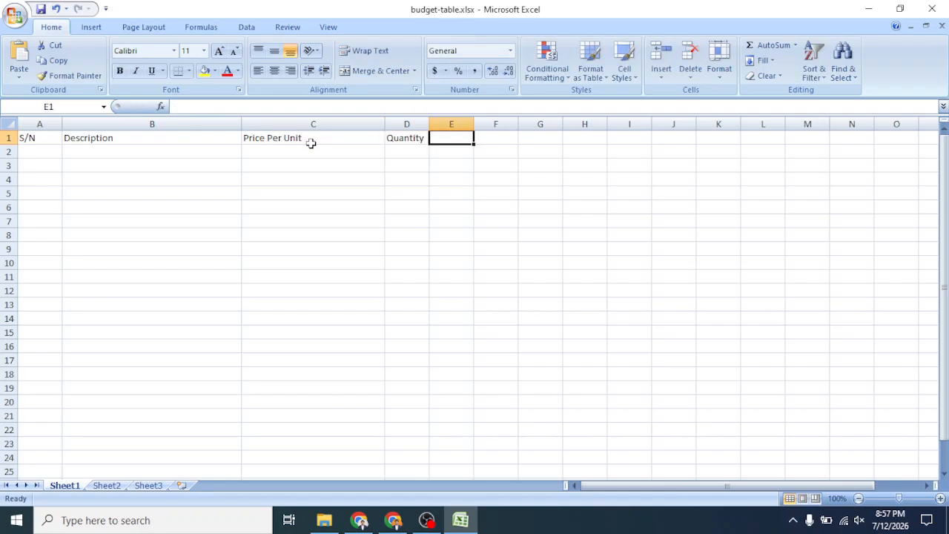
click(375, 210)
drag(429, 125, 459, 136)
Step: Enter the header Total in E1 and widen column E to about two and a half times its width
click(463, 138)
text(Total)
click(472, 194)
drag(501, 124, 574, 126)
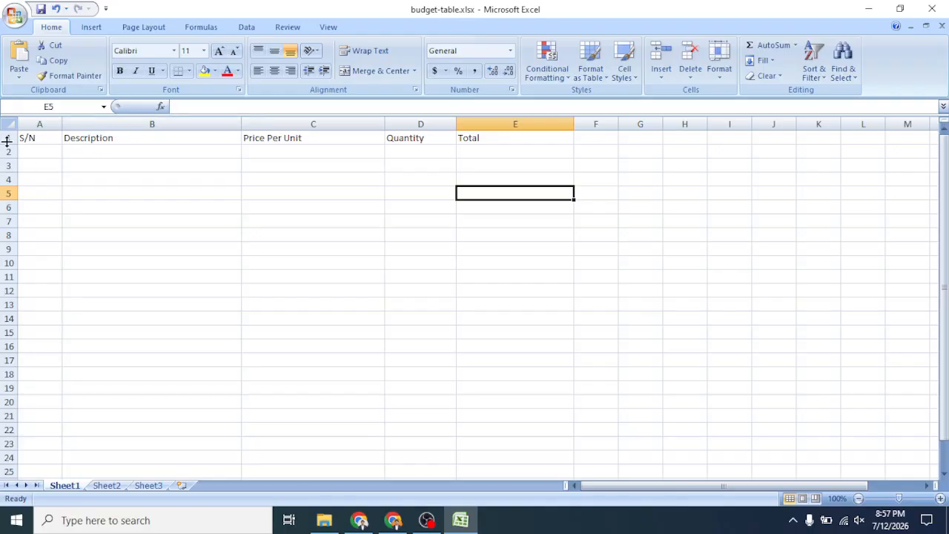
Step: Increase the header row's height to about double and widen the Description column a little more
drag(6, 145, 6, 153)
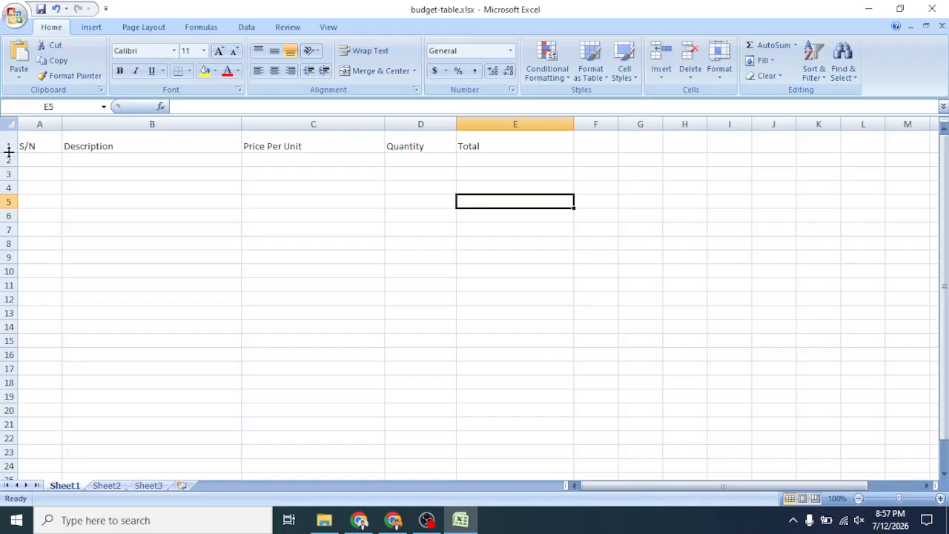
drag(9, 151, 8, 159)
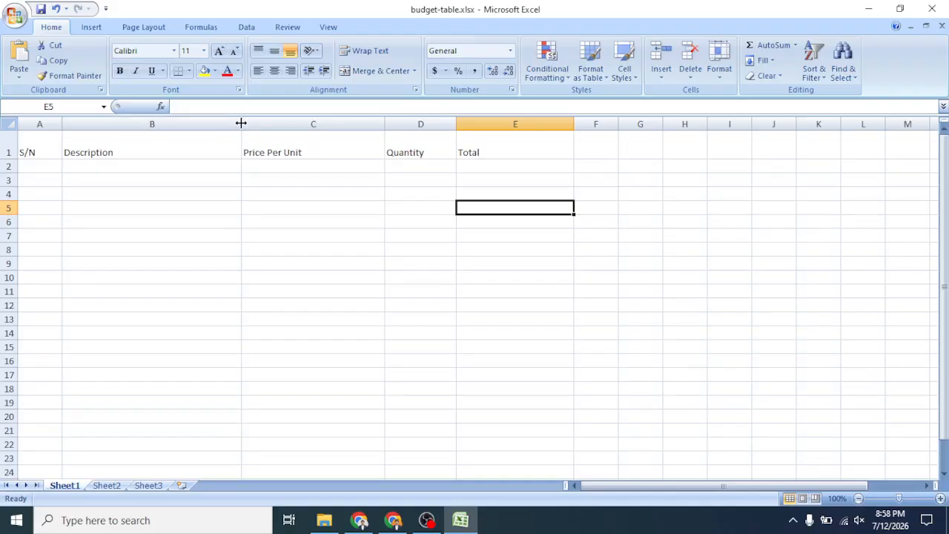
drag(241, 122, 278, 132)
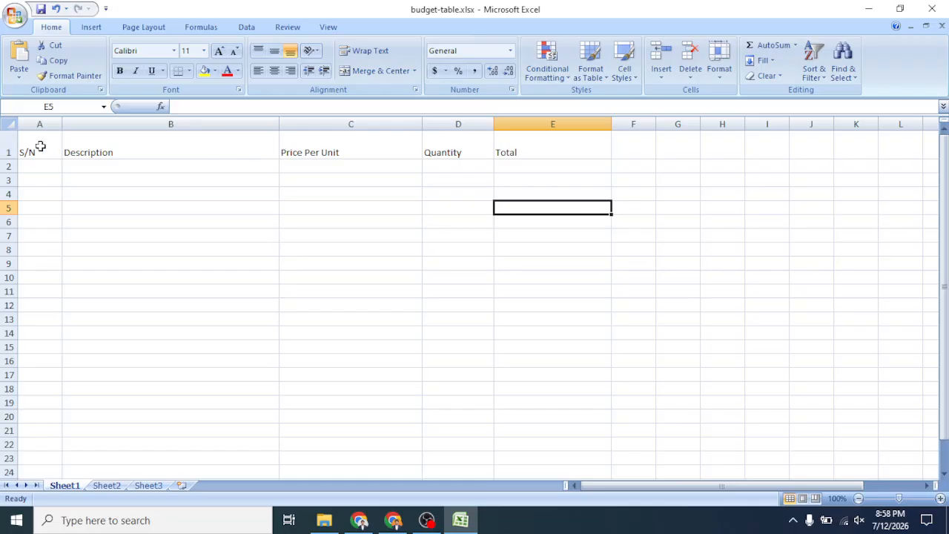
Step: Make the header cells A1:E1 bold and set their font size to 14
drag(32, 144, 527, 144)
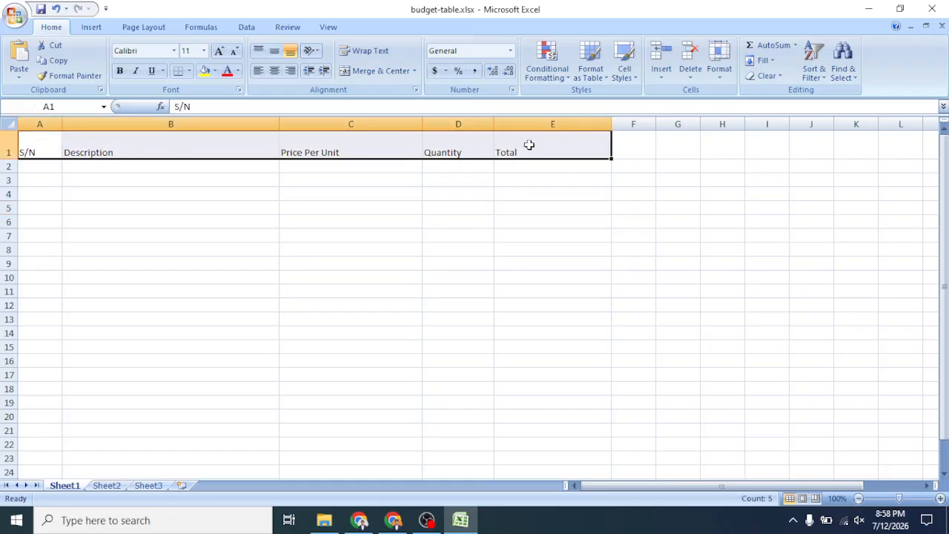
click(121, 72)
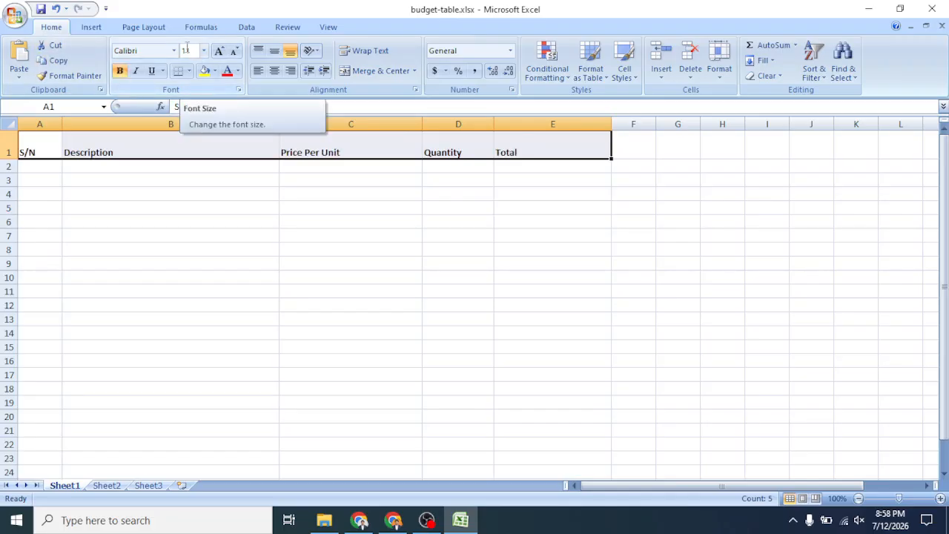
click(139, 51)
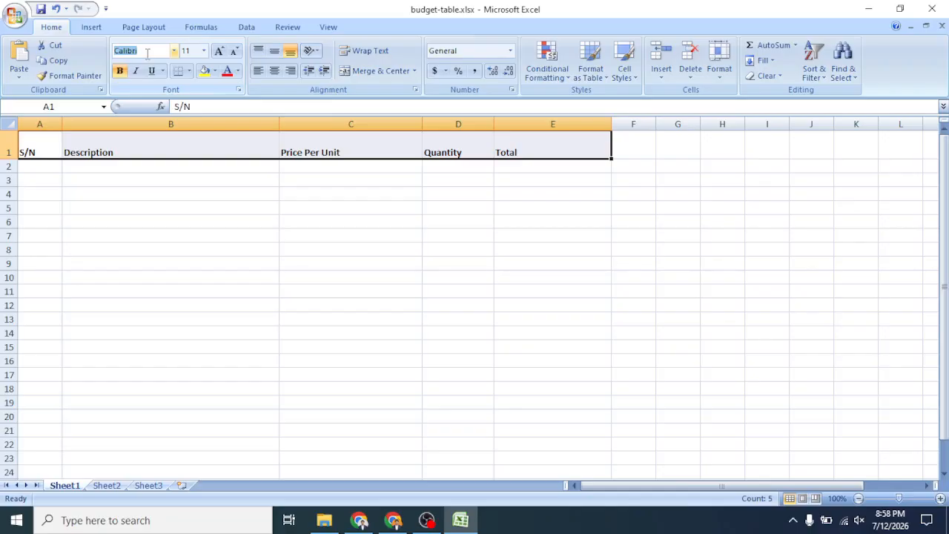
click(205, 52)
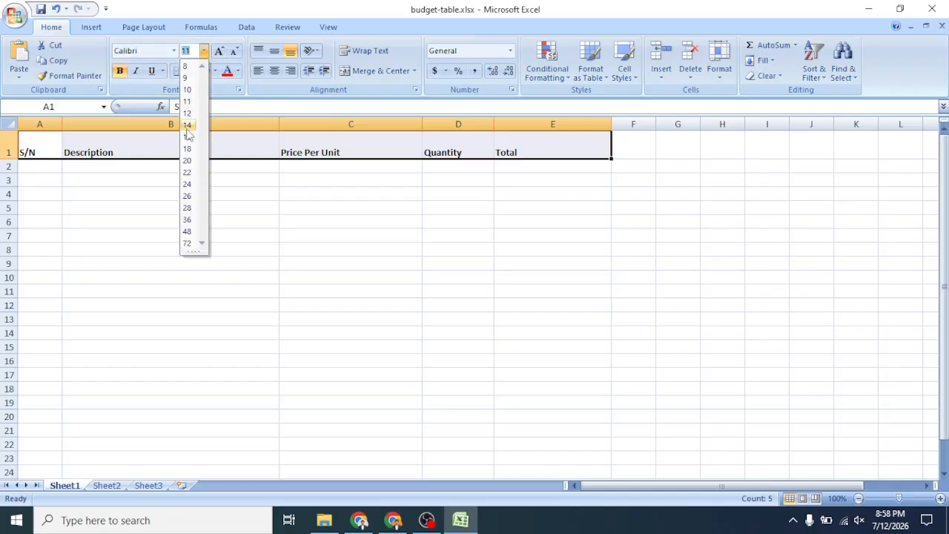
click(187, 126)
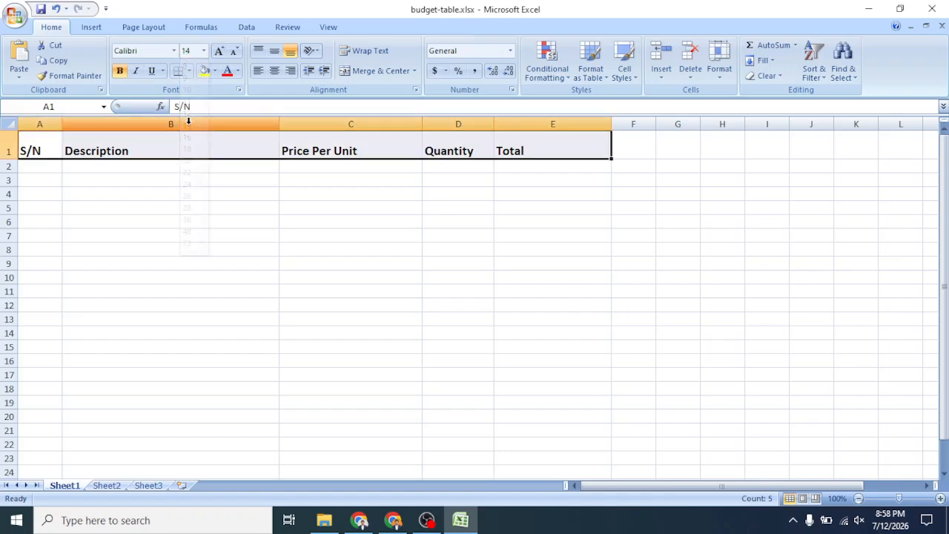
Step: Center the header texts in A1:E1 horizontally and align them to the middle vertically
click(274, 72)
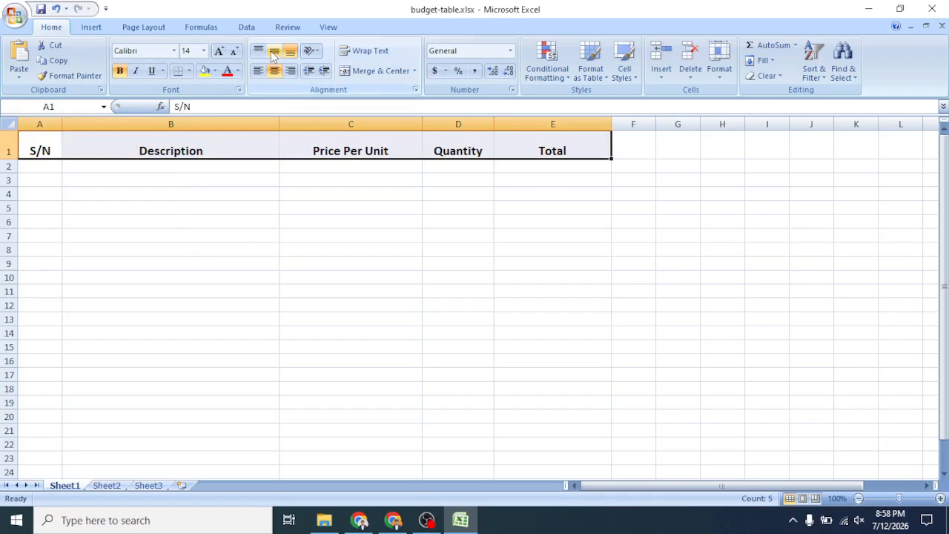
click(274, 51)
click(311, 233)
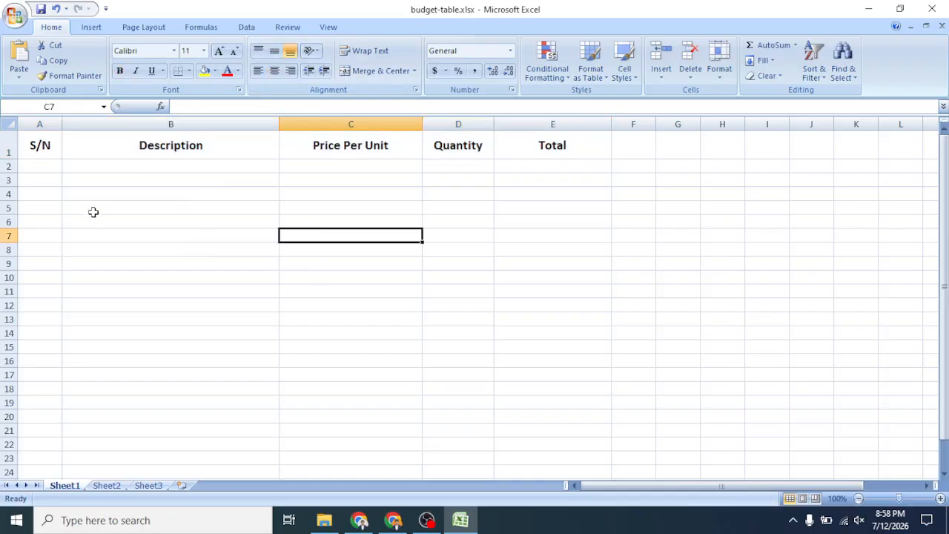
Step: Set the font size of the table body cells A2:E18 to 14
mouse_move(35, 168)
mouse_down()
mouse_move(339, 305)
mouse_move(541, 379)
mouse_move(532, 375)
mouse_up()
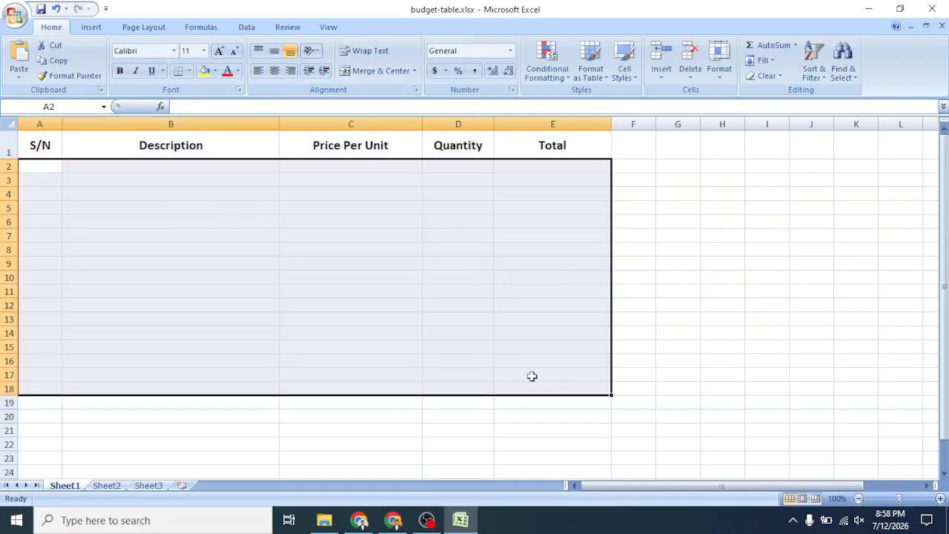
click(203, 51)
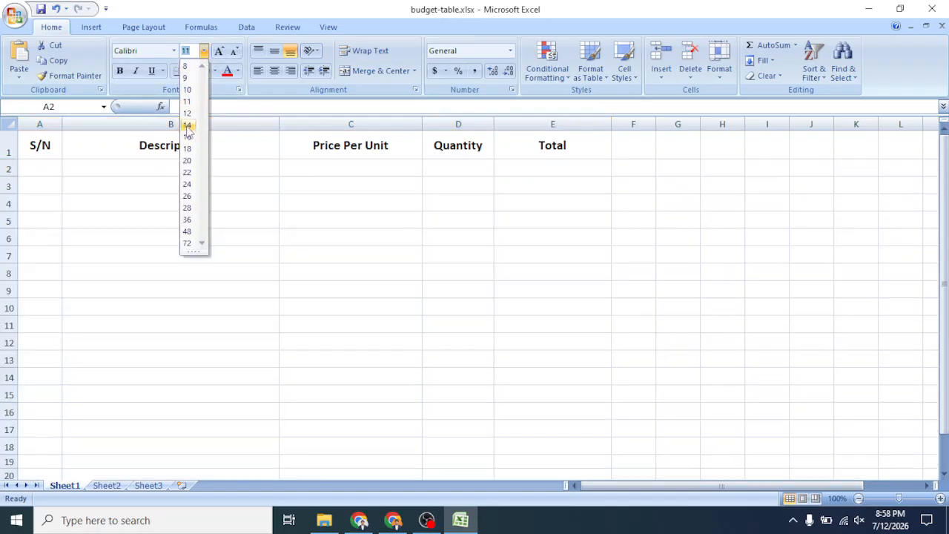
click(187, 125)
click(237, 274)
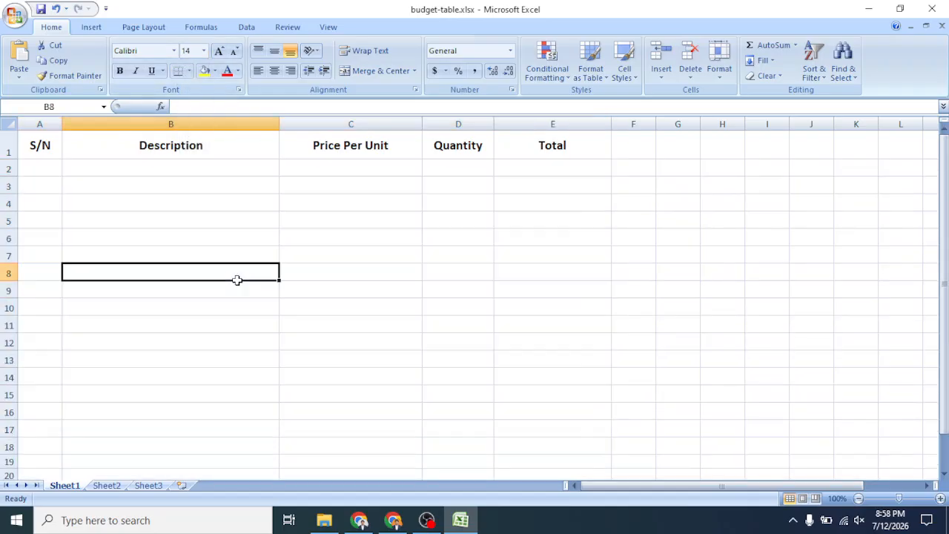
Step: Enter the serial numbers 1, 2 and 3 in the S/N cells A2:A4
ctrl+scroll(388, 241, up, 1)
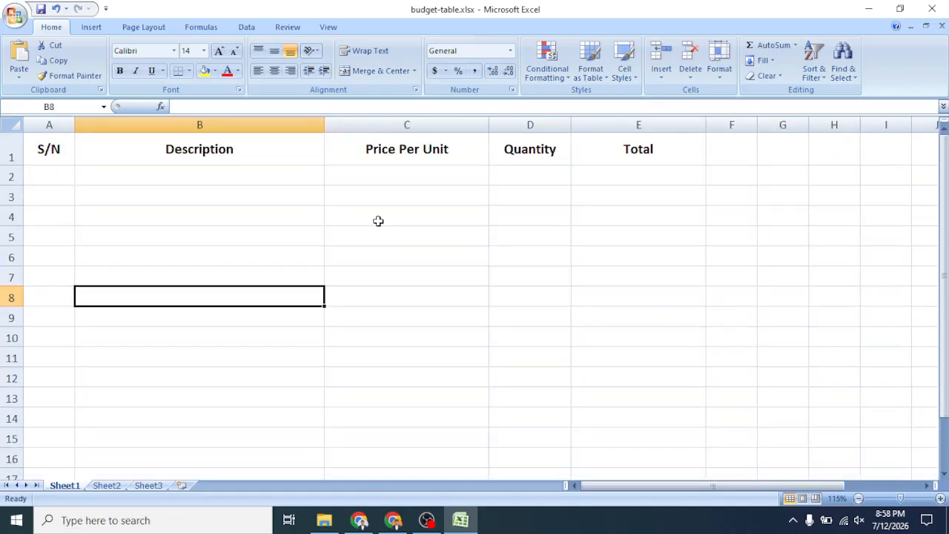
click(44, 175)
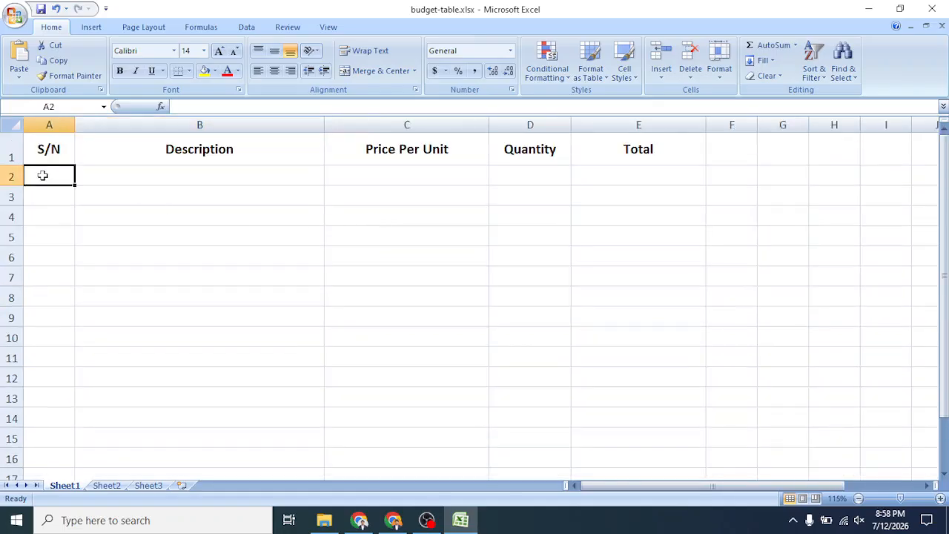
text(1)
key(Return)
text(2)
key(Return)
text(3)
key(Tab)
Step: Fill the Description cells B2:B4 with Logo Design, Social Media Post Image Design and Banner Design
key(Up)
key(Up)
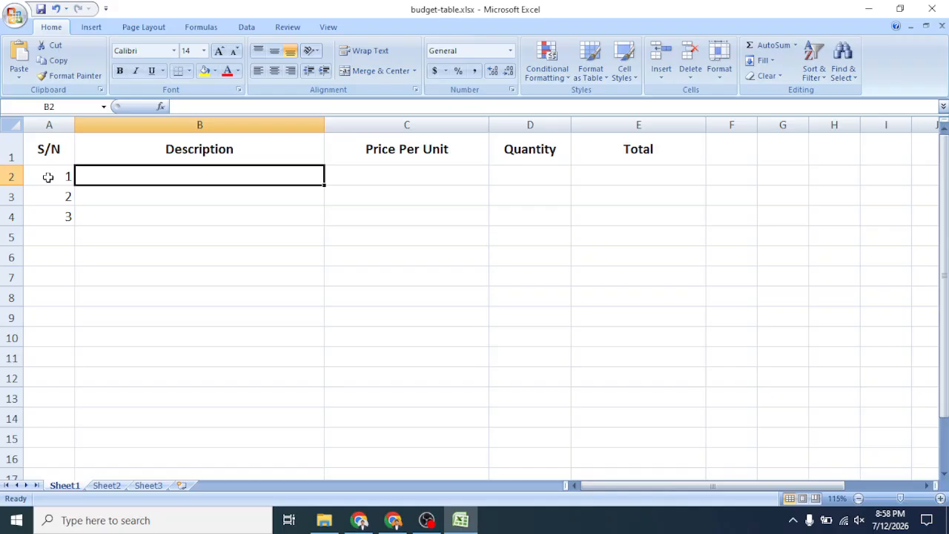
text(Logo )
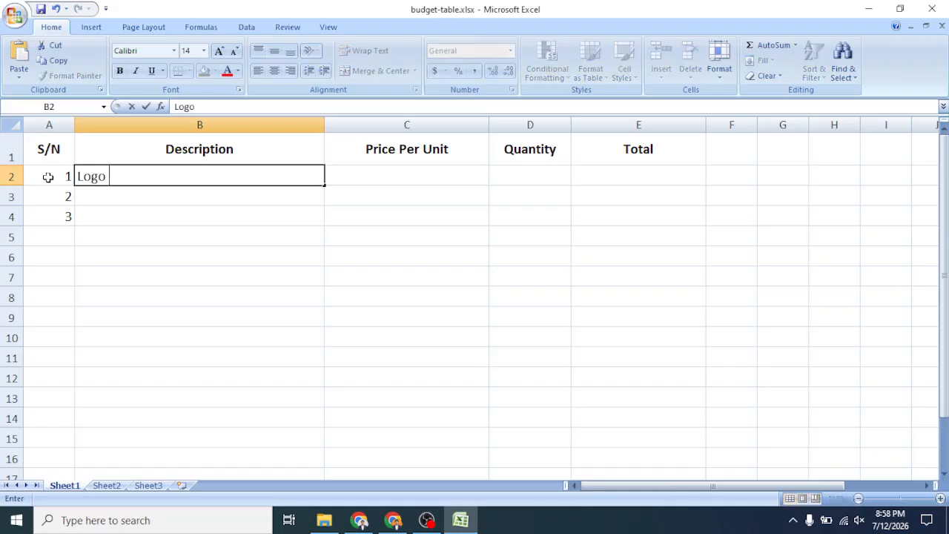
text(Design)
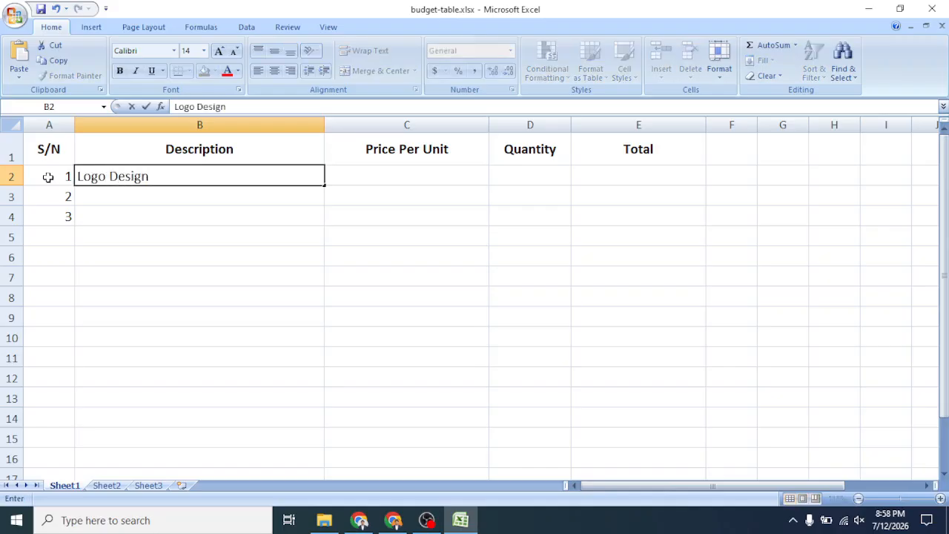
key(Return)
text(Social M)
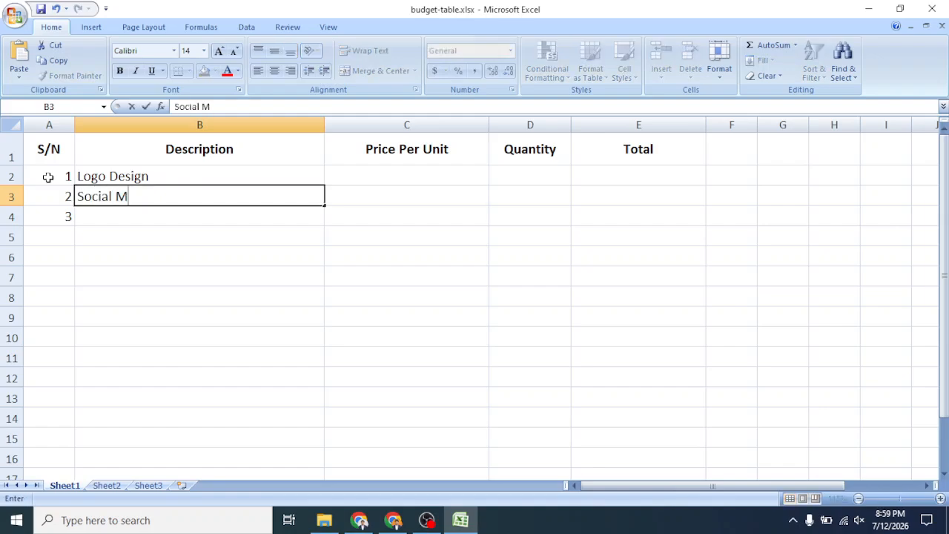
text(edia Post Image Design)
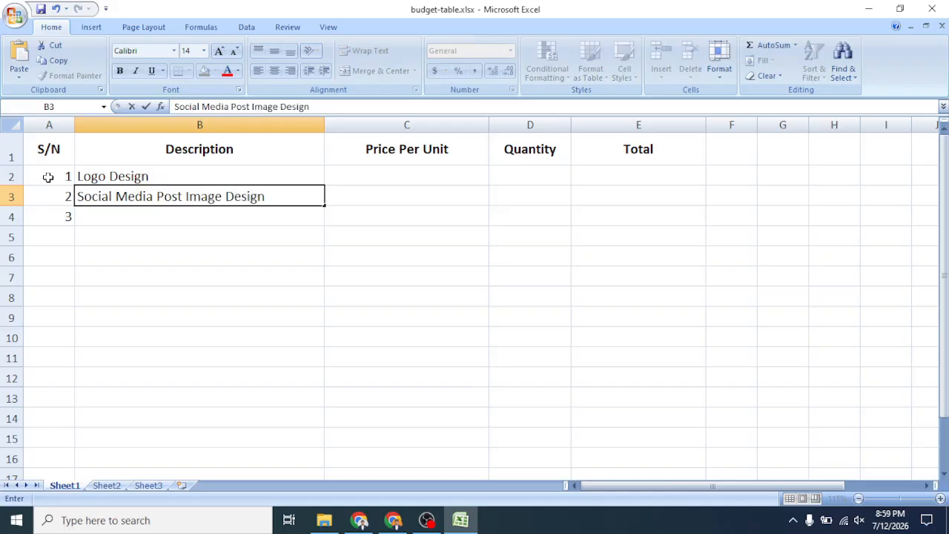
key(Return)
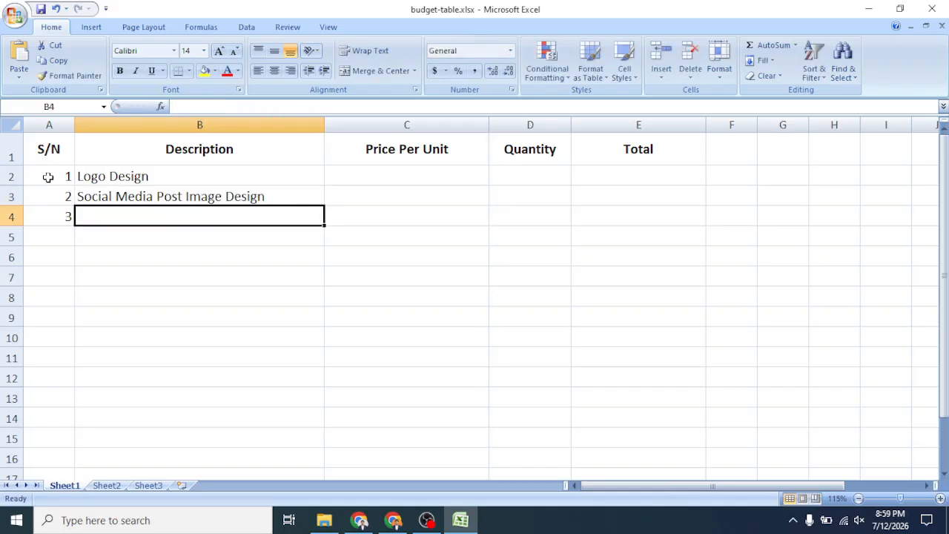
text(Banner Desig)
key(Tab)
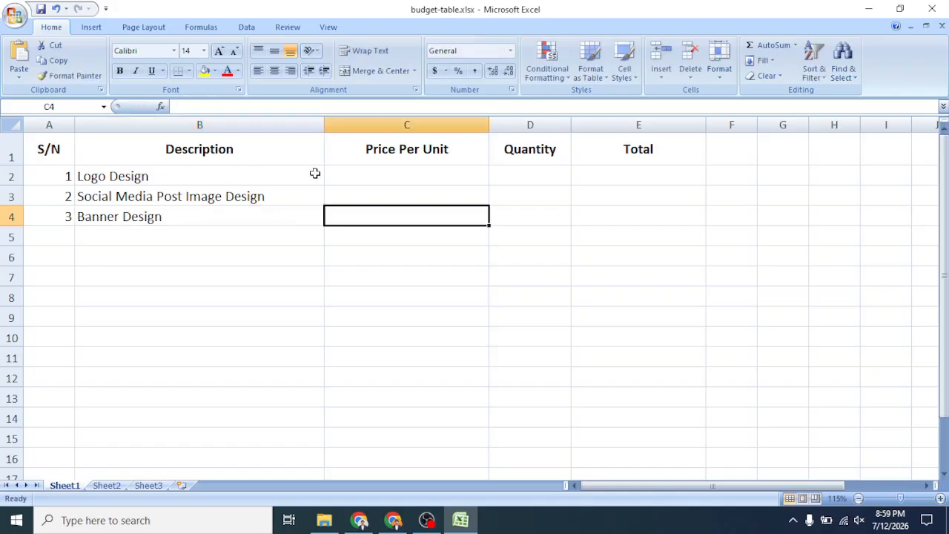
Step: Enter the unit prices $120, $25 and $55 in the Price Per Unit cells C2:C4
click(346, 180)
text($120)
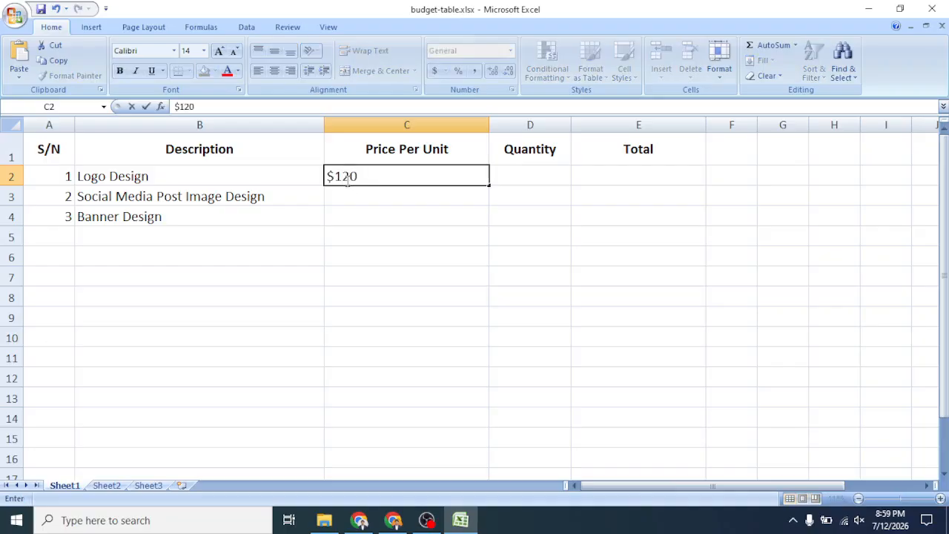
key(Return)
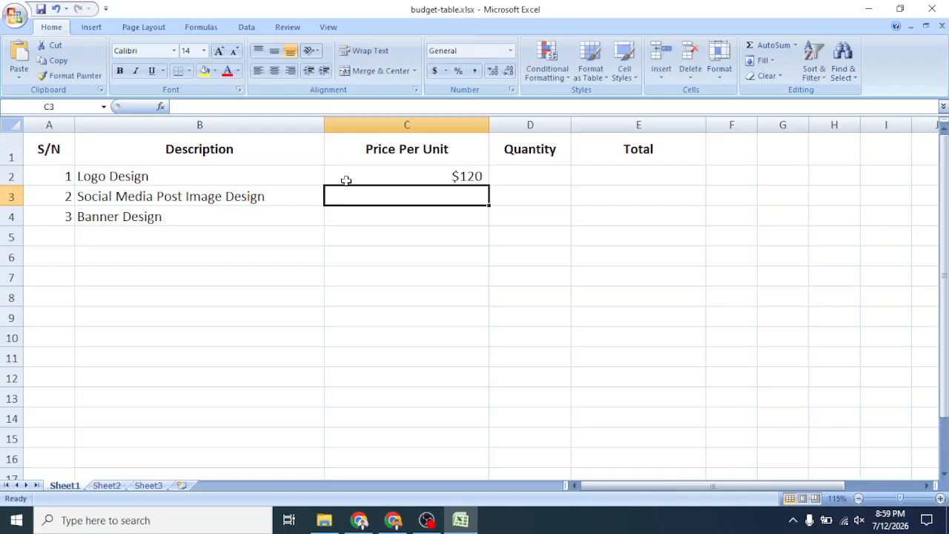
text($25)
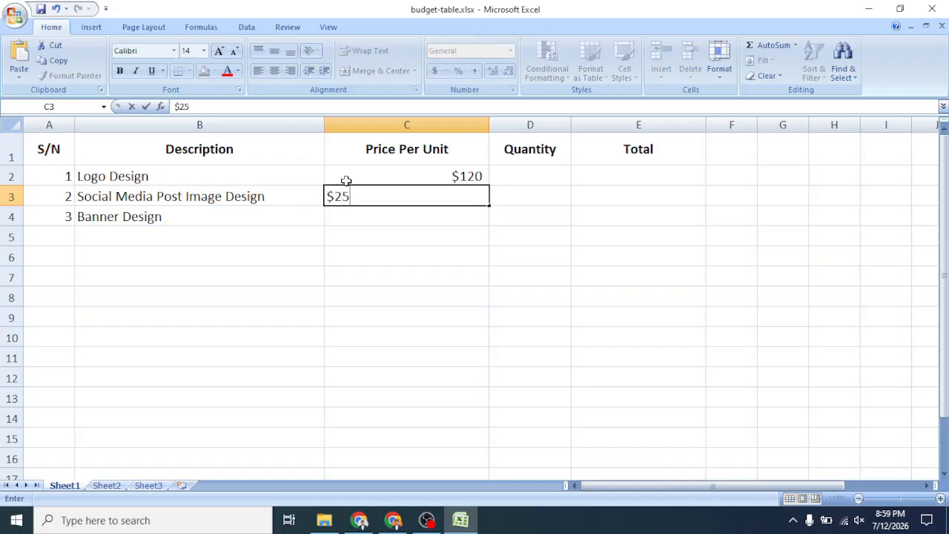
key(Return)
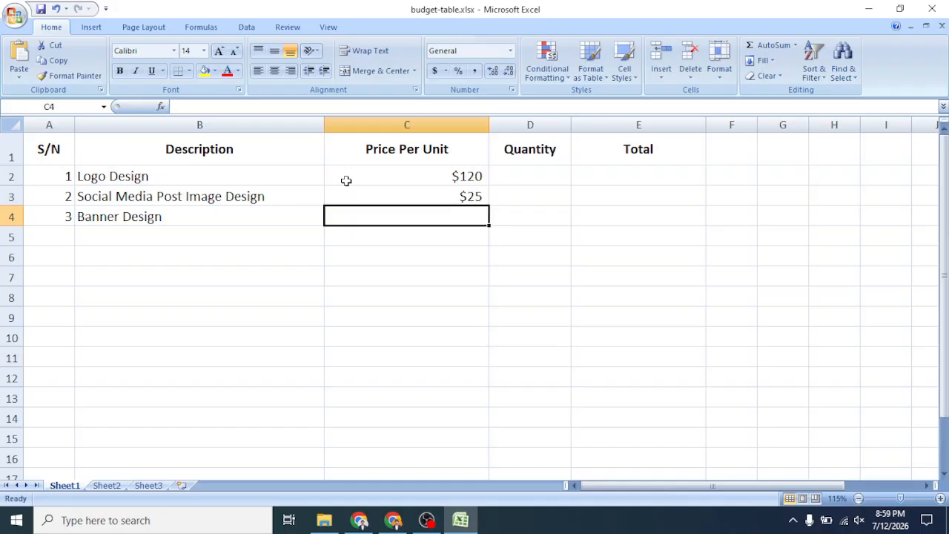
text($55)
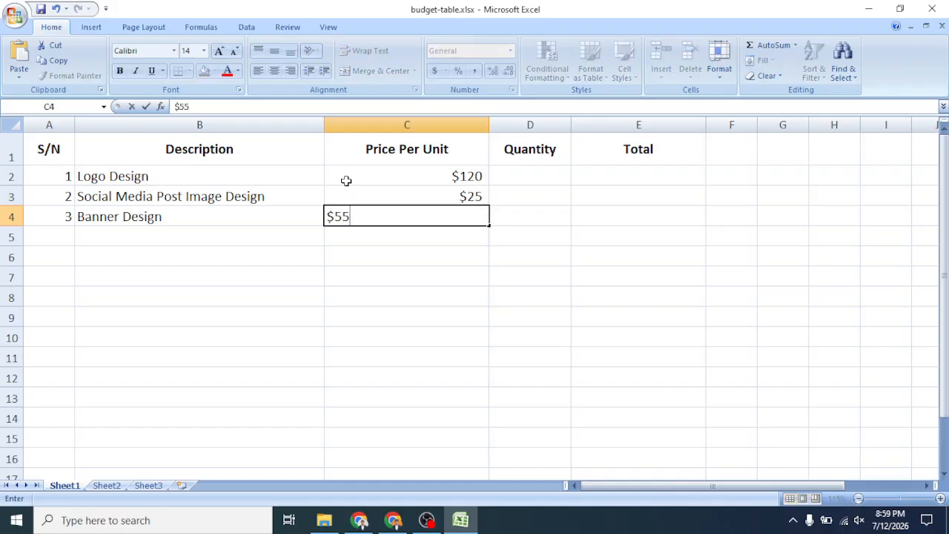
key(Tab)
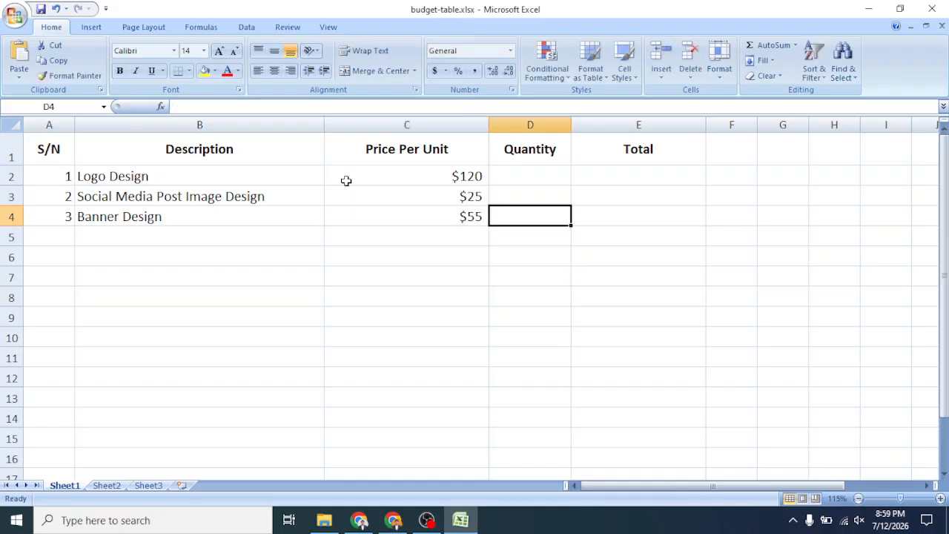
Step: Enter the quantities 1, 7 and 3 in the Quantity cells D2:D4
click(536, 177)
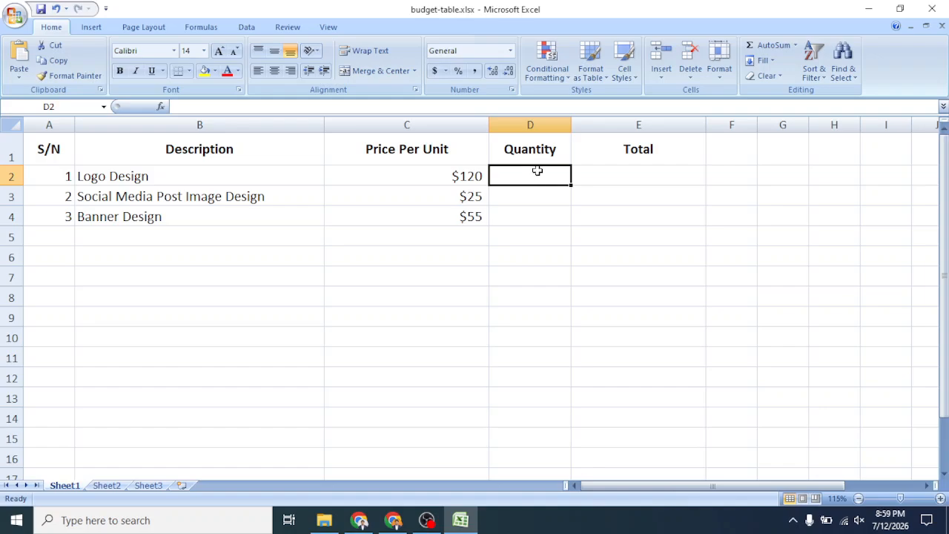
text(1)
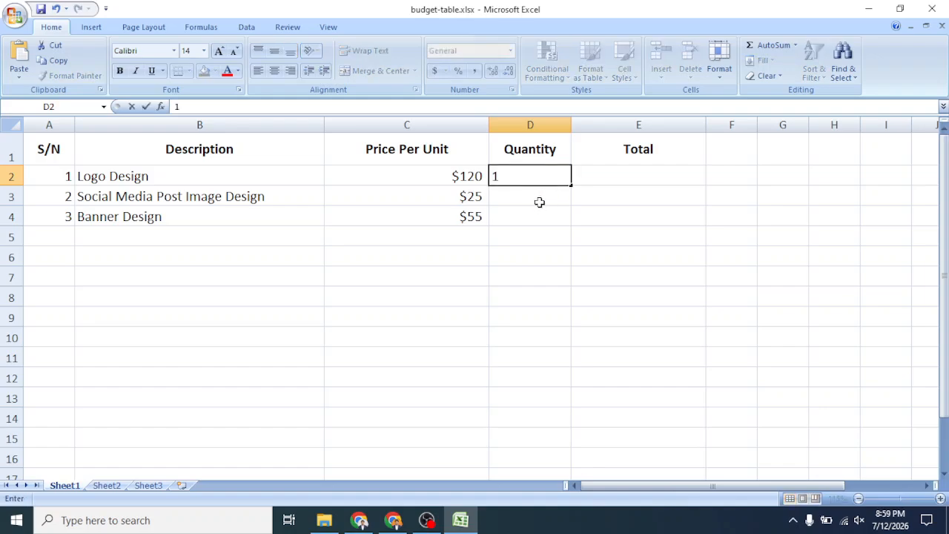
click(539, 200)
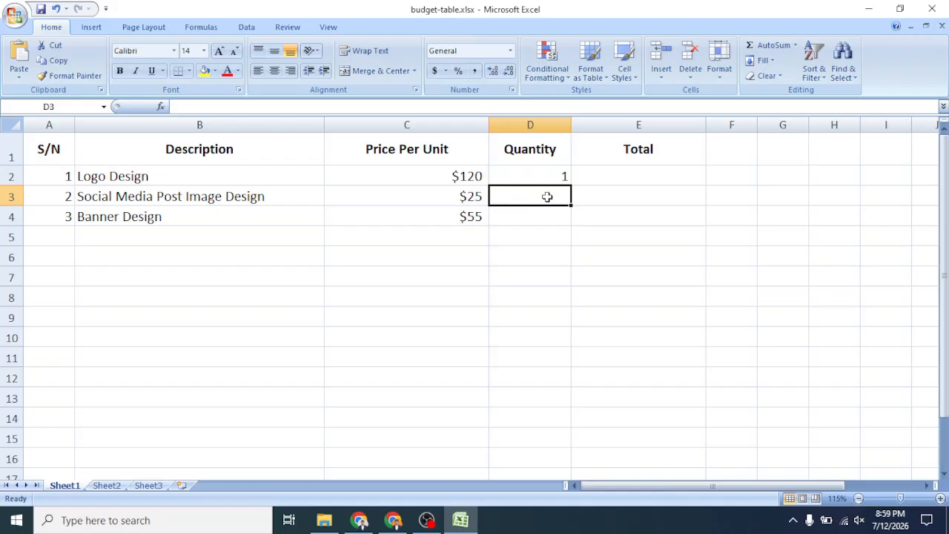
text(7)
key(Return)
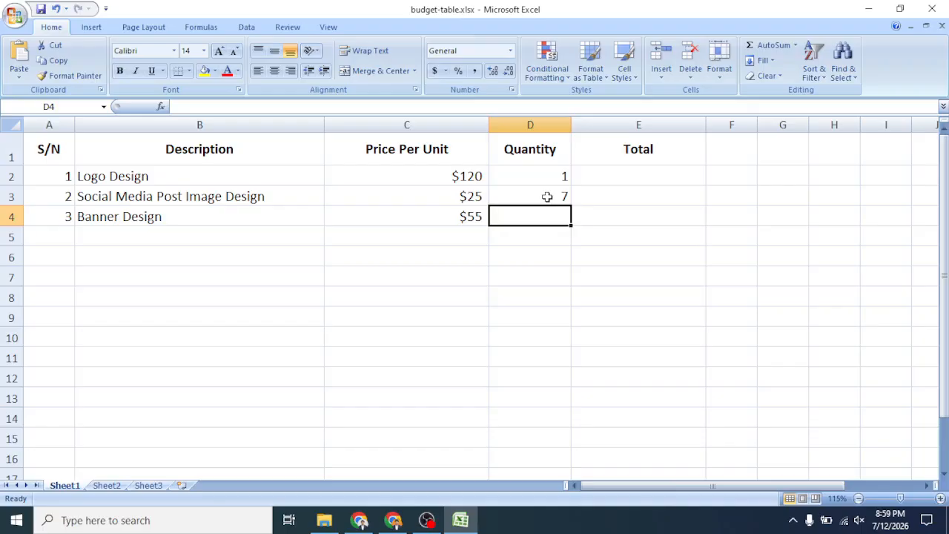
text(3)
key(Tab)
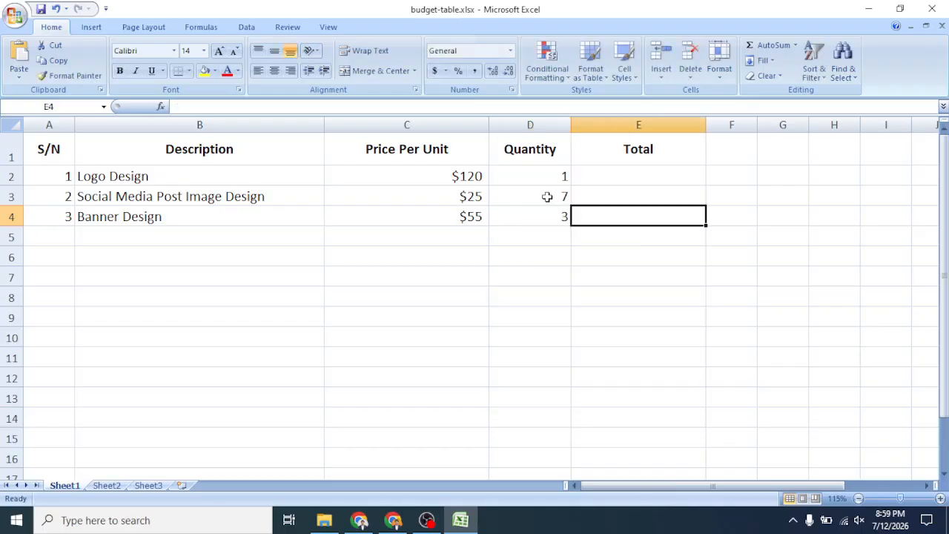
click(606, 177)
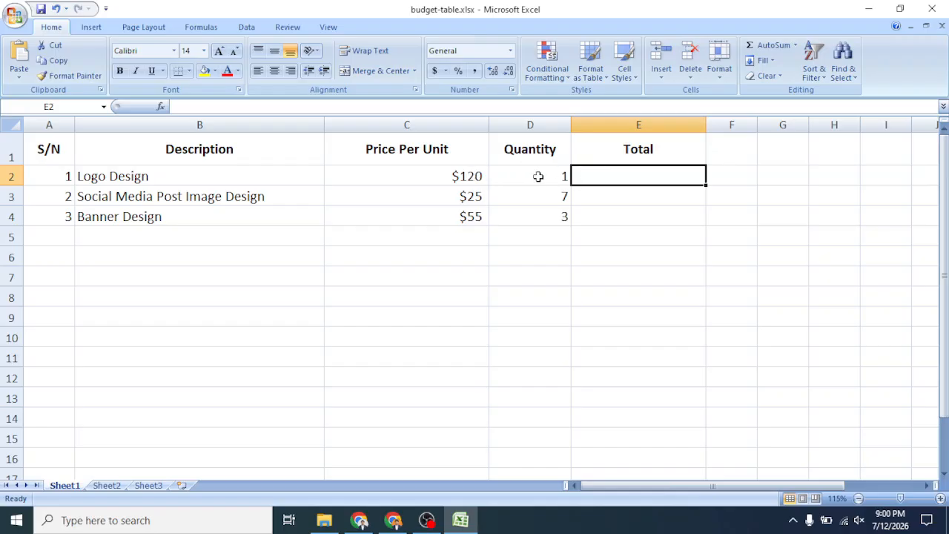
text(120)
key(Return)
click(642, 173)
click(561, 197)
click(638, 192)
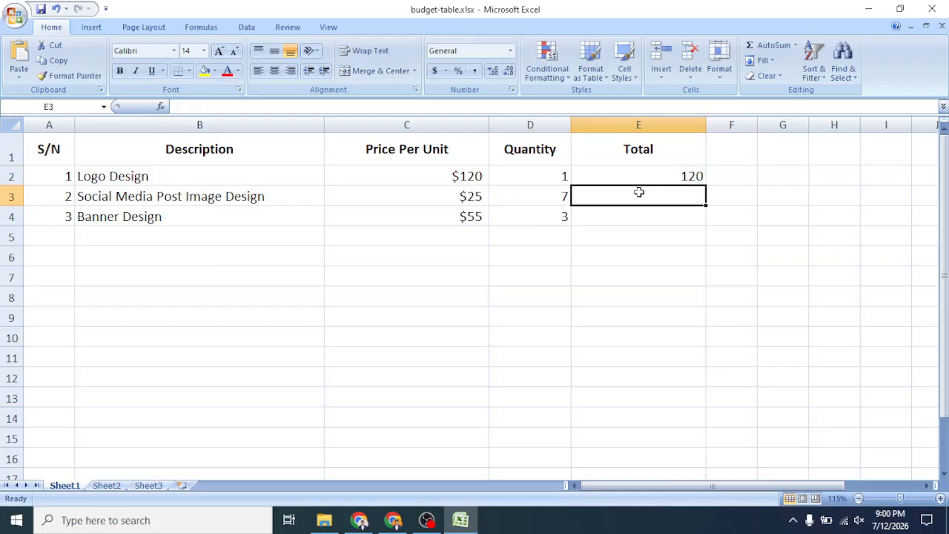
click(675, 174)
key(Delete)
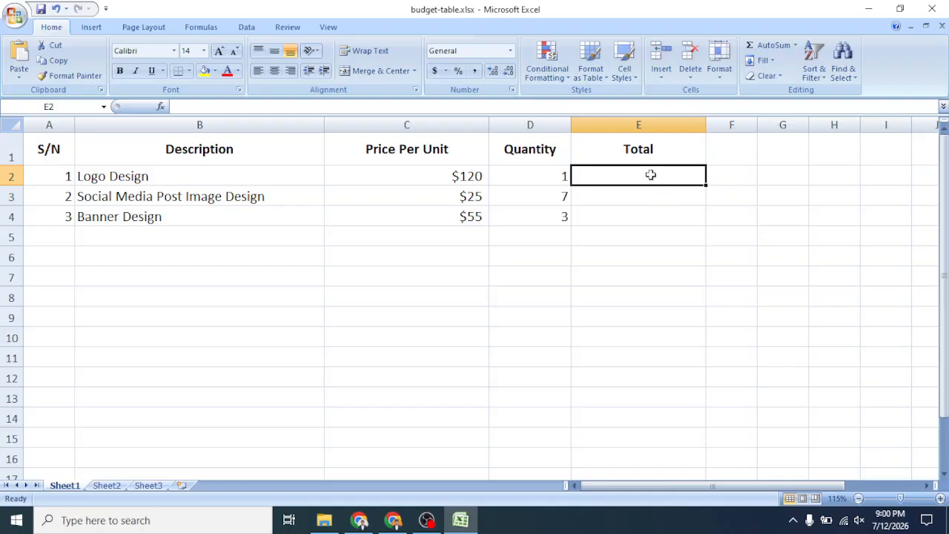
click(666, 198)
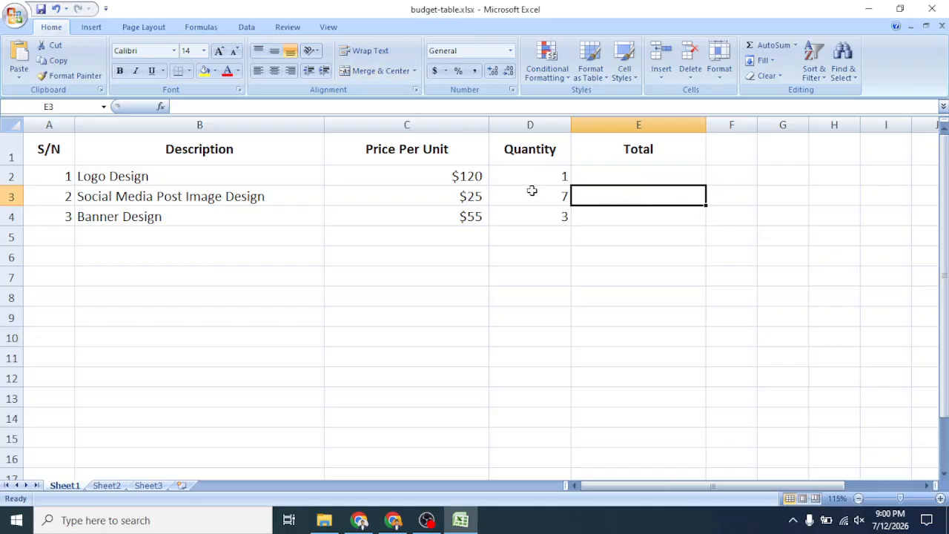
click(460, 176)
click(548, 181)
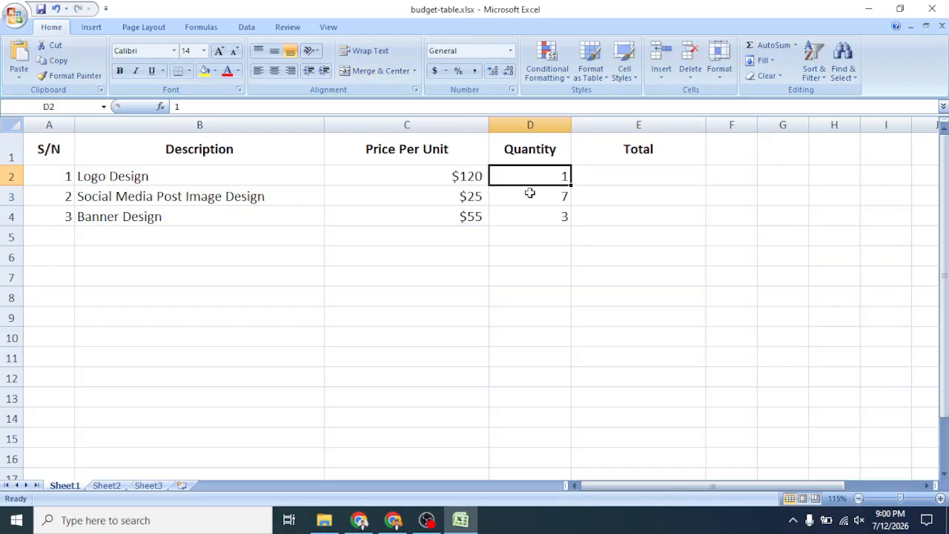
Step: Calculate the Logo Design total in E2 from its unit price and quantity with the formula =SUM(C2*D2)
click(609, 179)
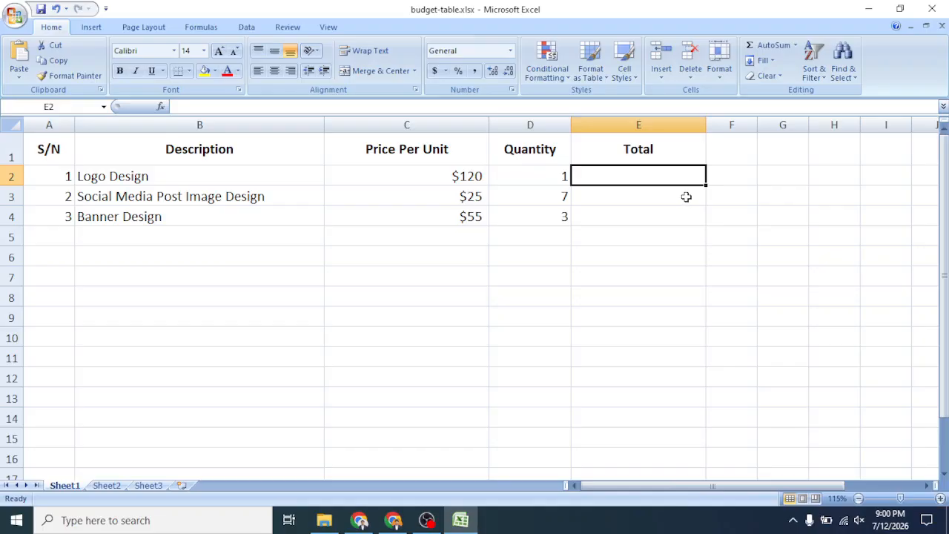
text(=S)
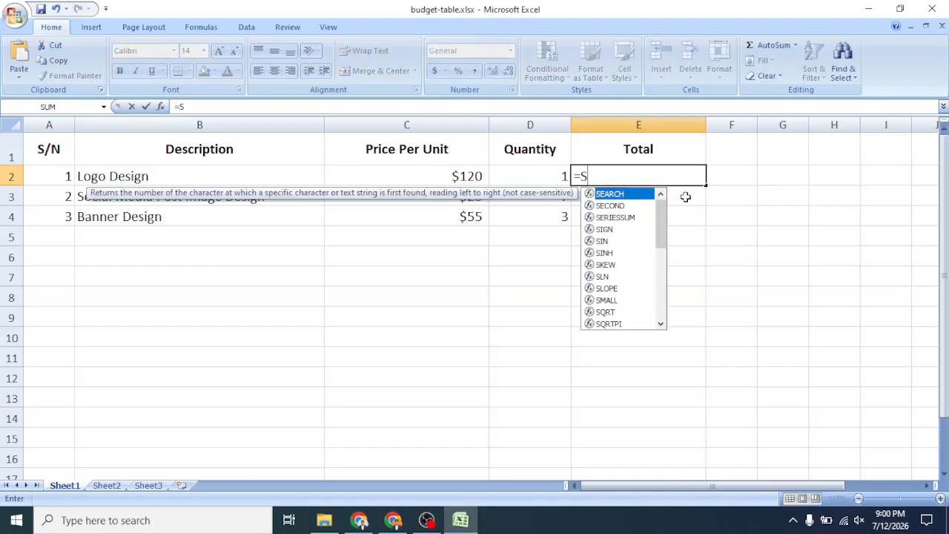
text(UM()
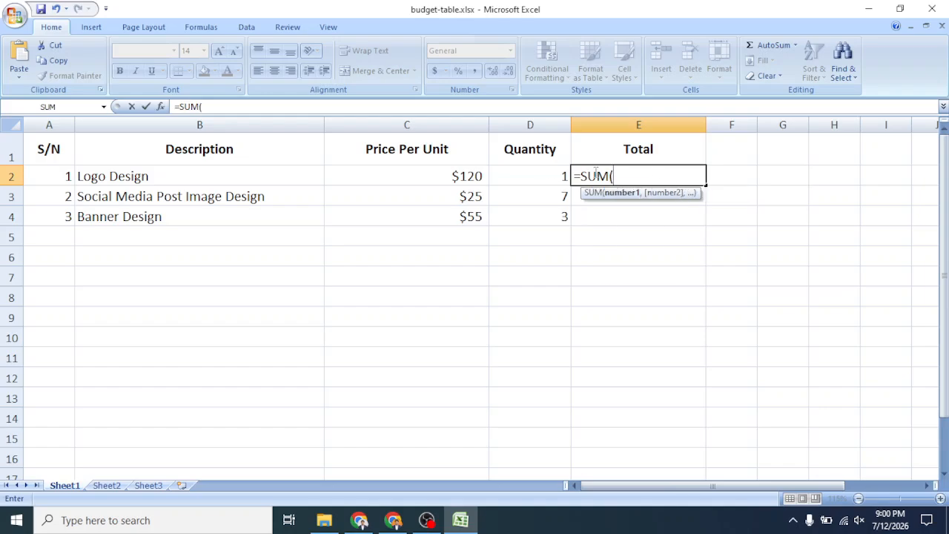
click(436, 176)
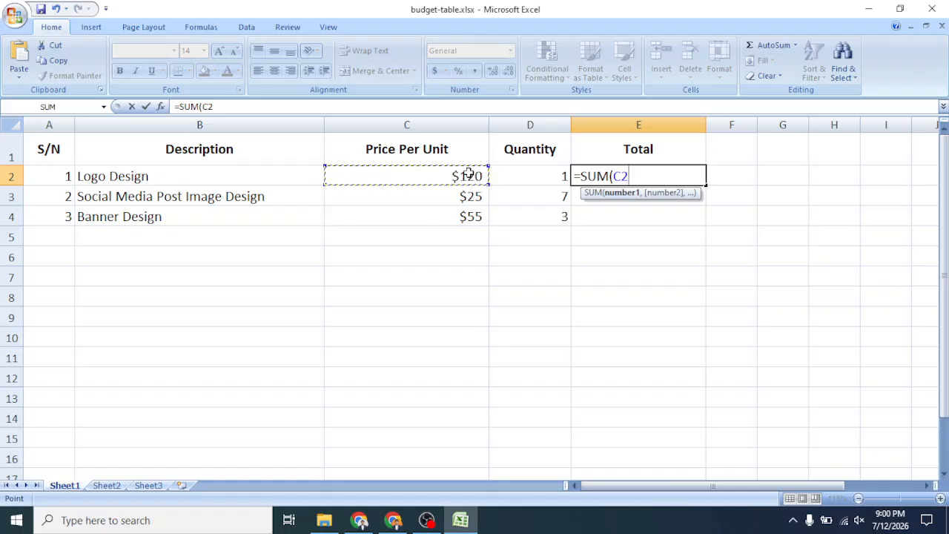
text(*)
click(539, 175)
text())
key(Return)
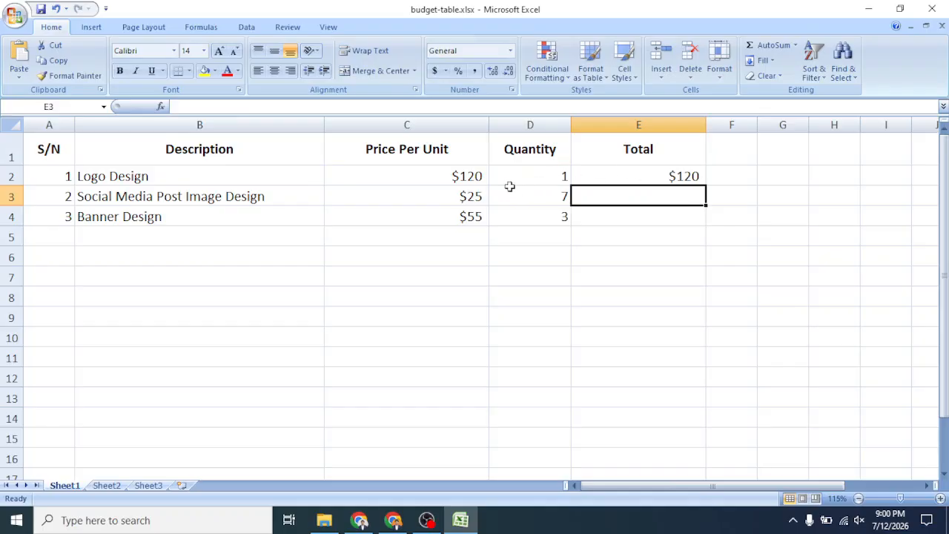
Step: Test the Logo Design total with a quantity of 2 in D2, and restore the quantity to 1
click(550, 177)
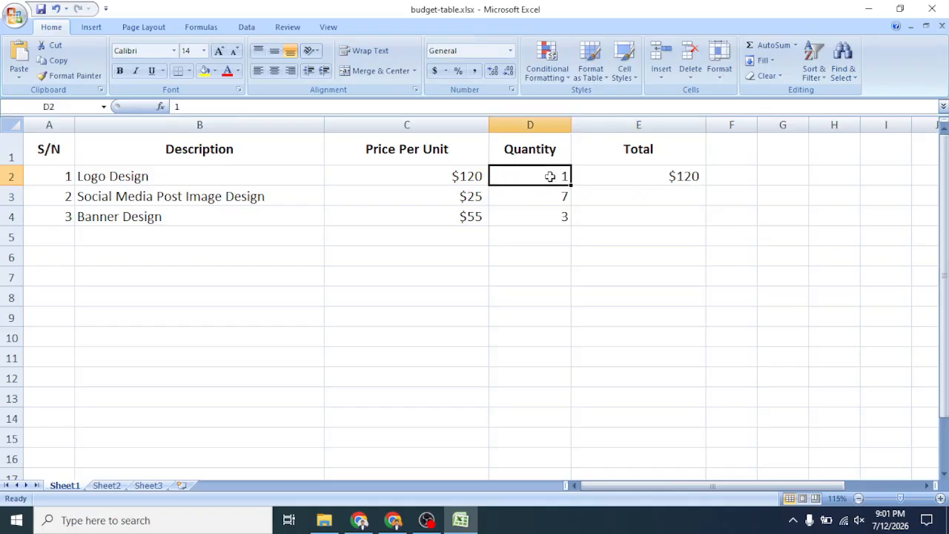
text(2)
click(599, 274)
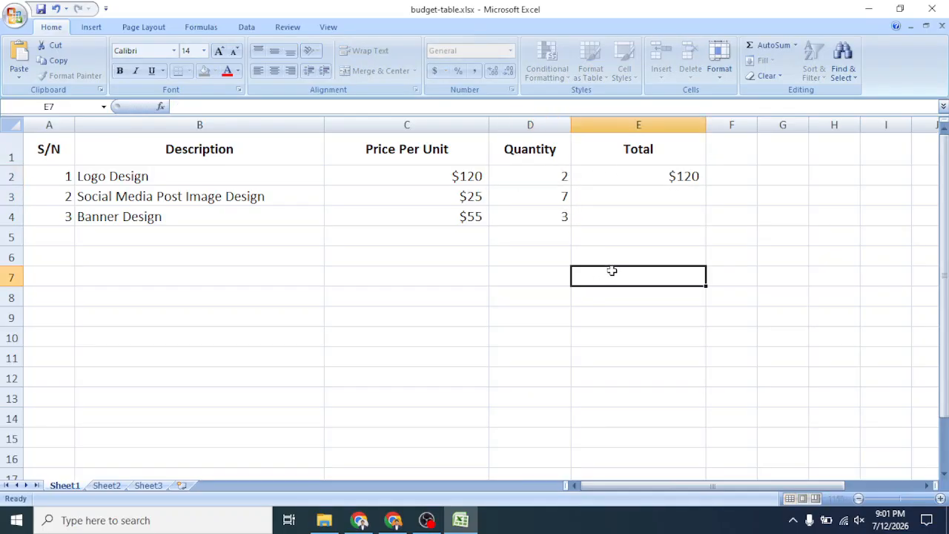
click(688, 176)
click(560, 178)
text(1)
click(616, 257)
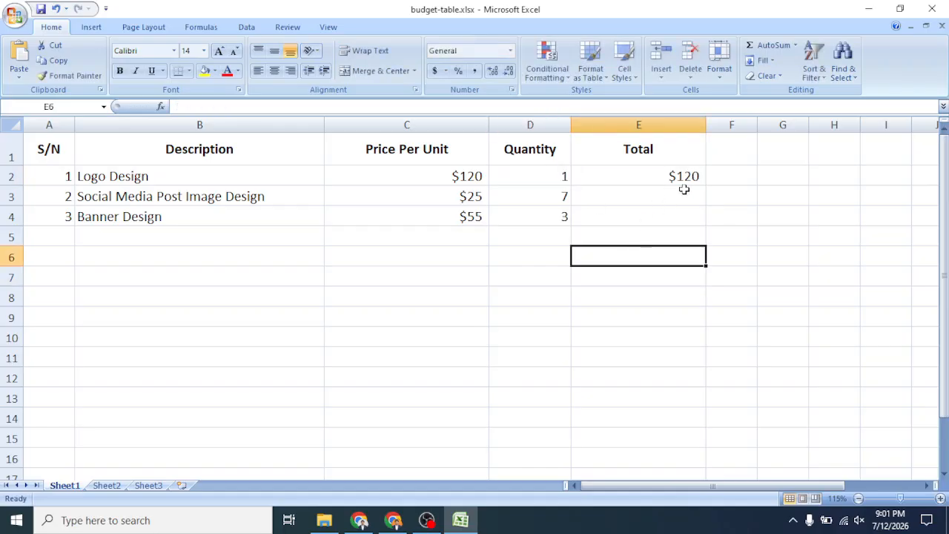
Step: Calculate the Social Media Post Image Design total in E3 with the formula =SUM(C3*D3), and clear the cell again
drag(632, 201, 632, 216)
click(617, 194)
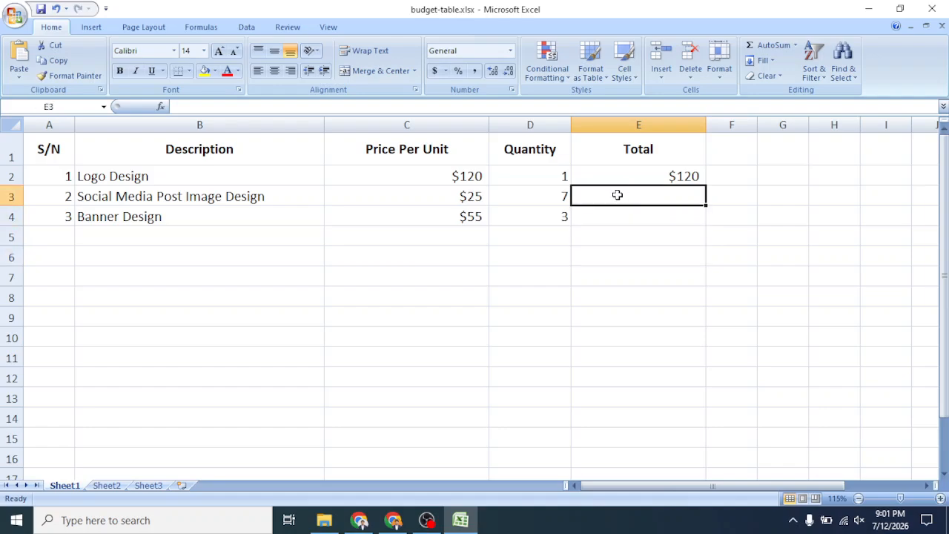
text(=SUM()
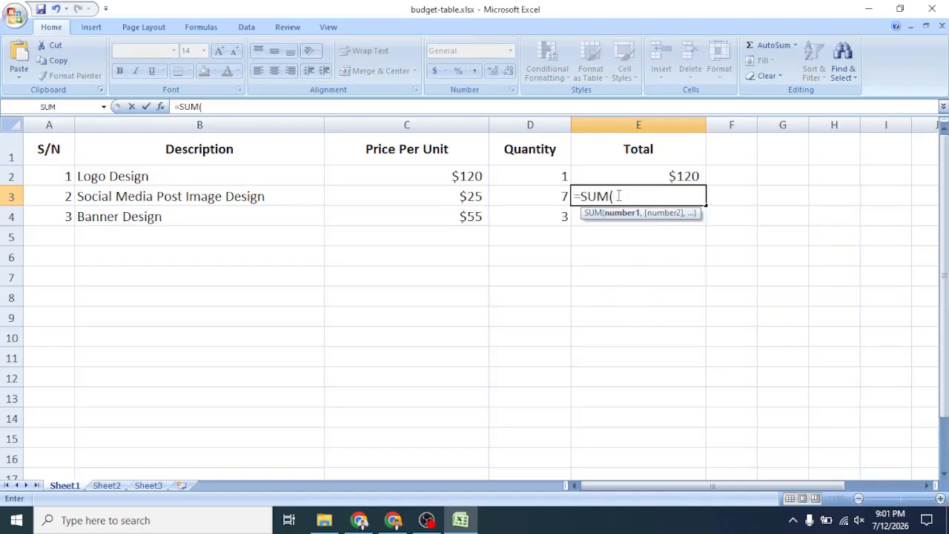
click(443, 196)
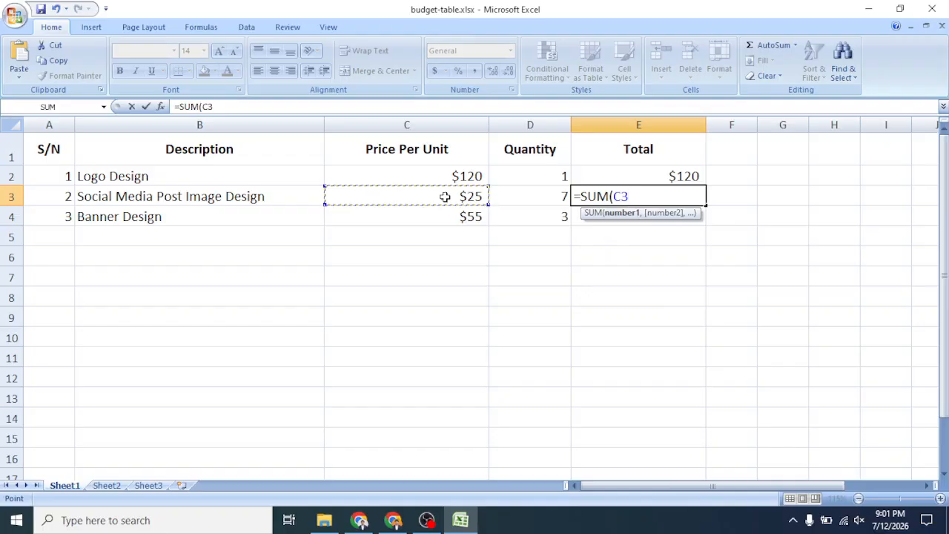
text(*)
click(513, 196)
text())
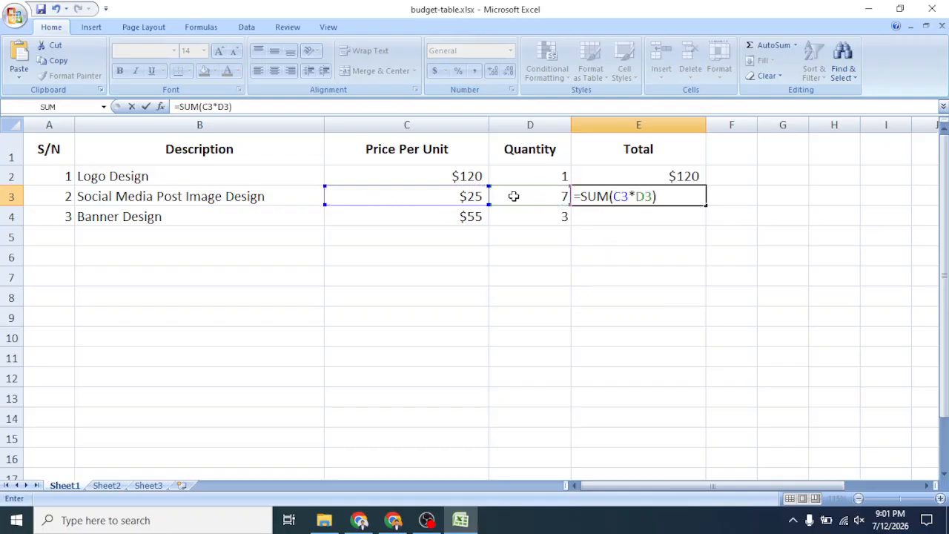
key(Return)
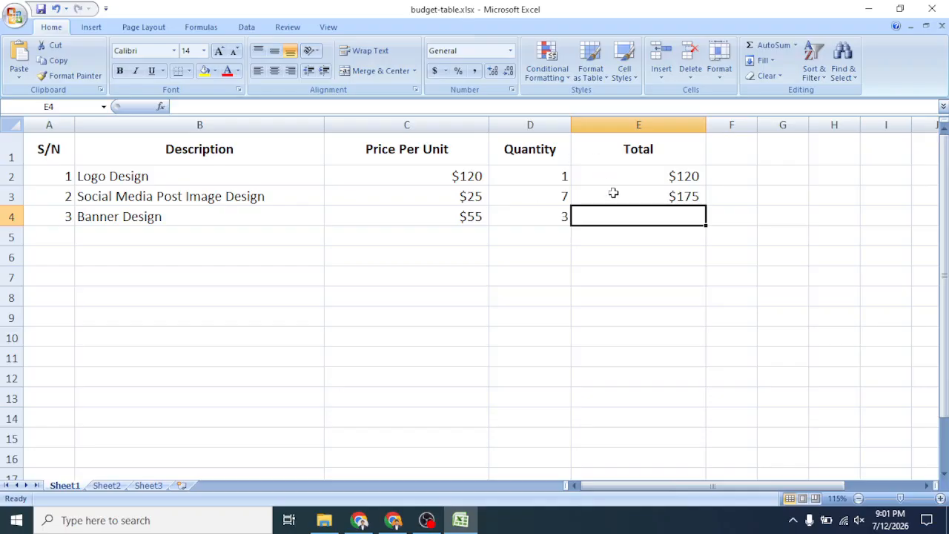
click(642, 198)
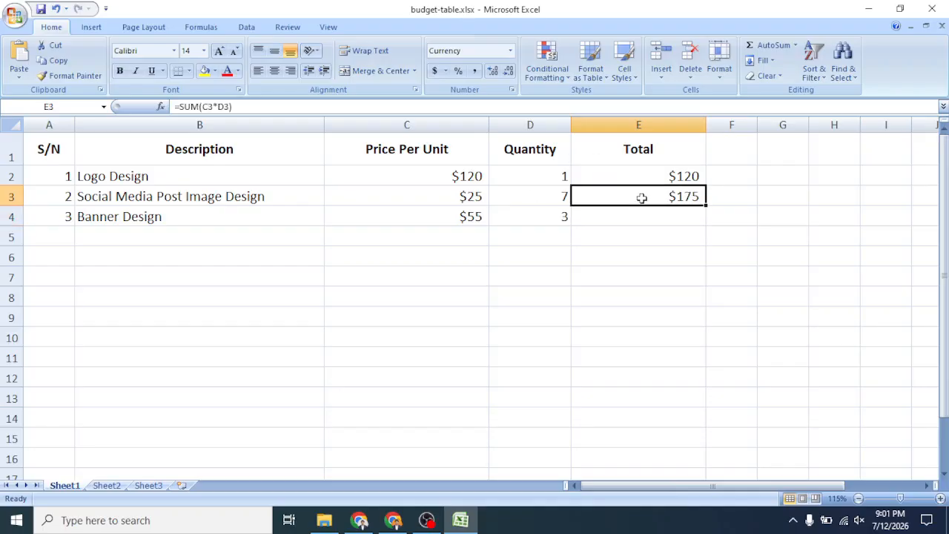
key(Delete)
Step: Fill the Logo Design total formula from E2 down through E4 to calculate the other two rows
click(620, 176)
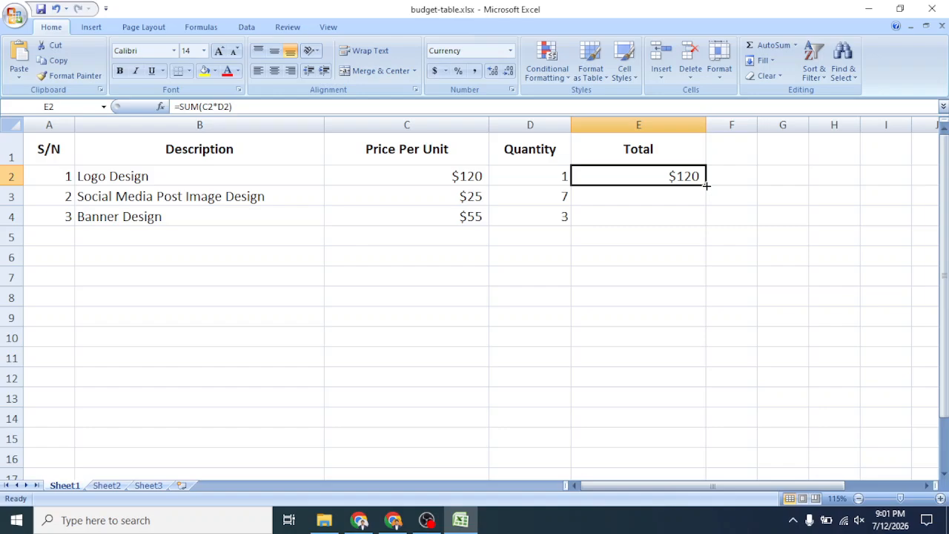
drag(707, 185, 702, 220)
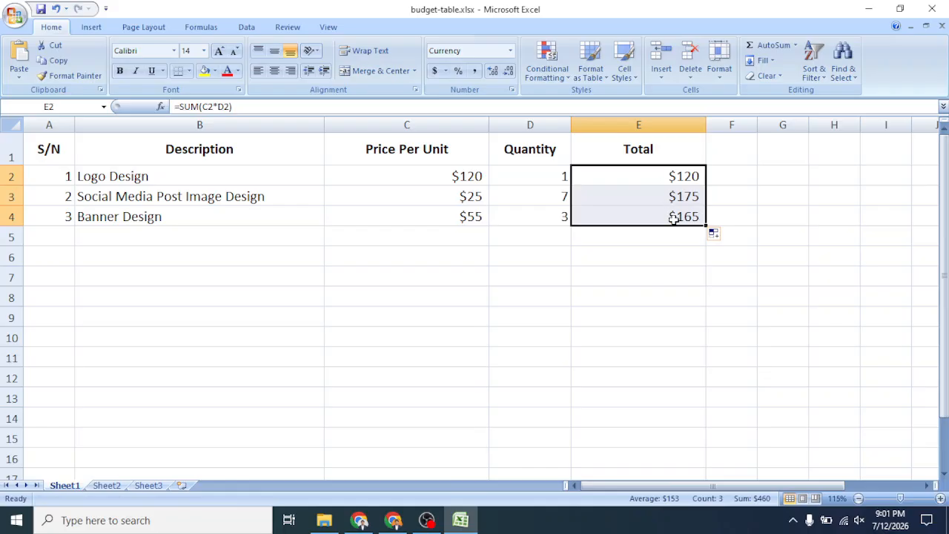
click(612, 242)
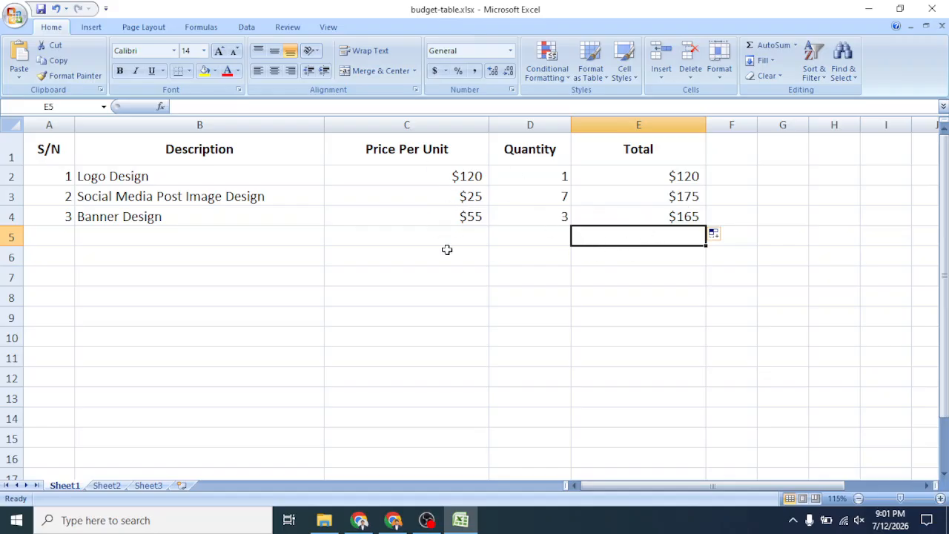
drag(138, 181, 471, 182)
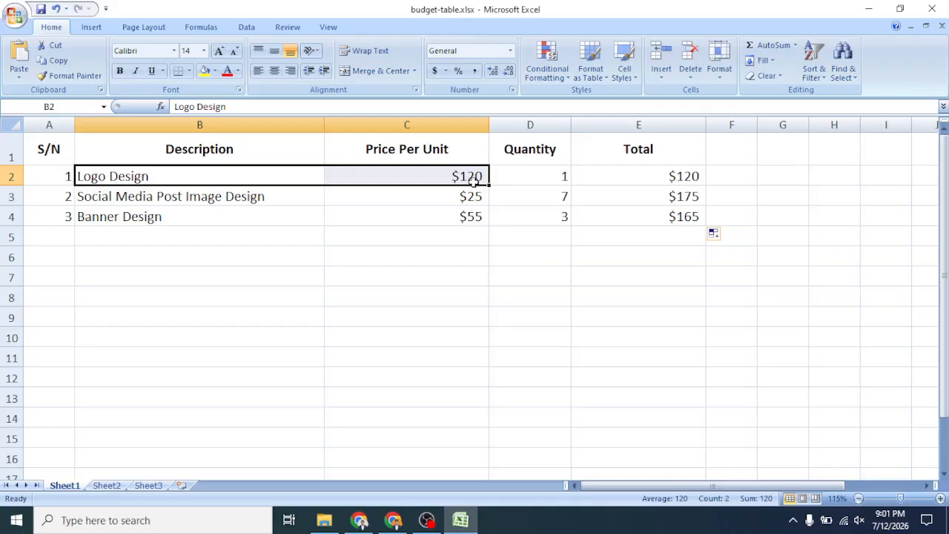
click(667, 175)
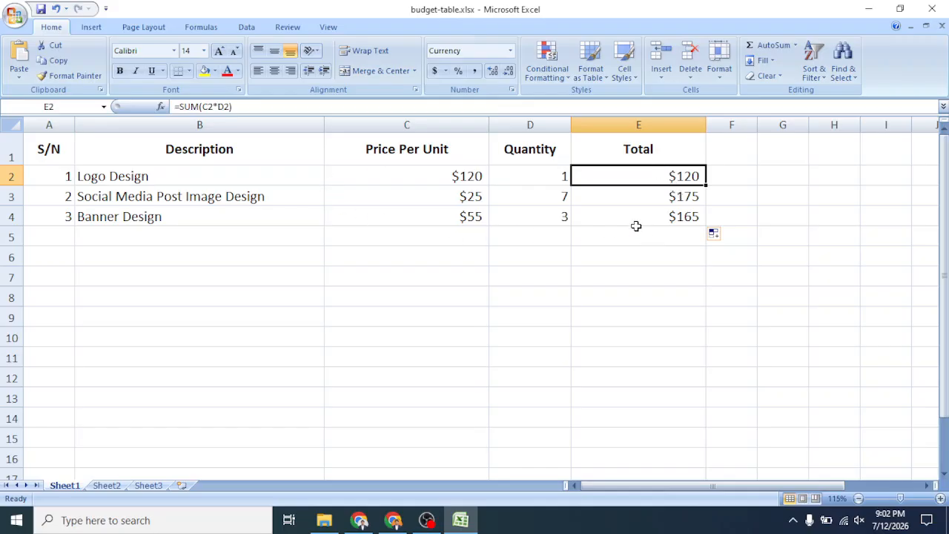
click(641, 234)
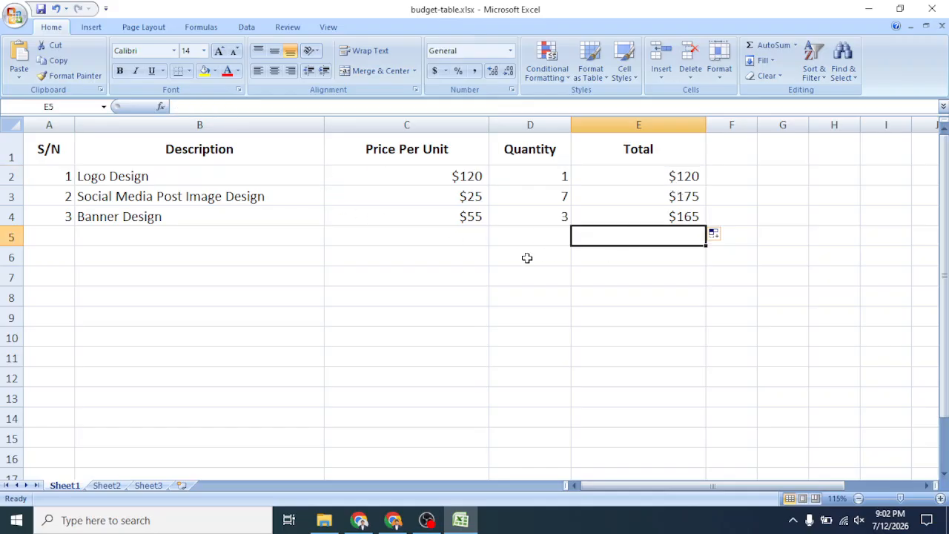
Step: Increase the height of row 5 and merge and center cells A5:D5 beneath the items
drag(15, 246, 13, 262)
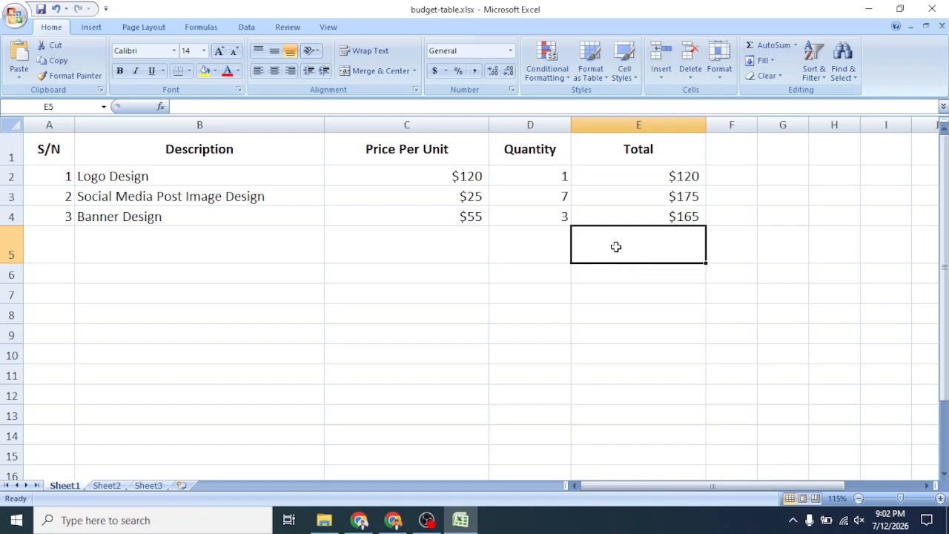
drag(53, 245, 525, 243)
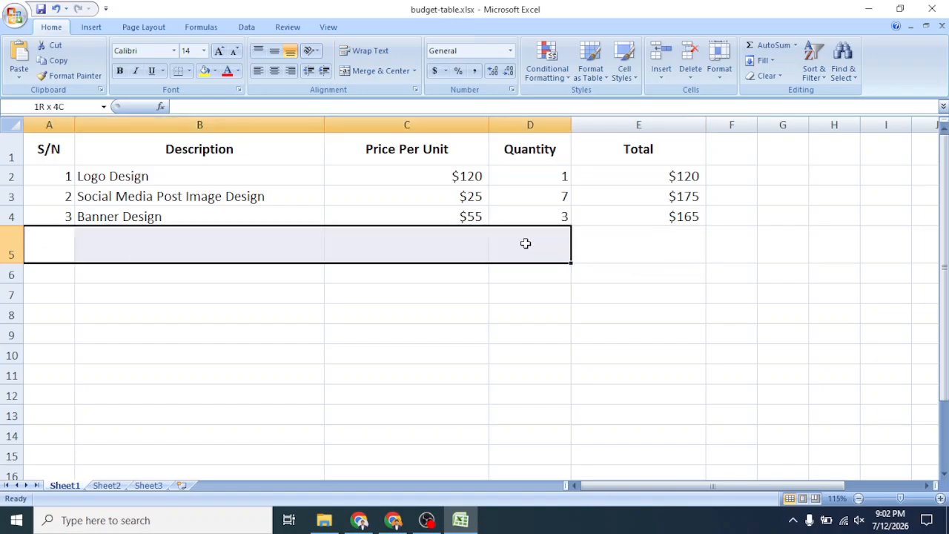
click(363, 312)
click(59, 245)
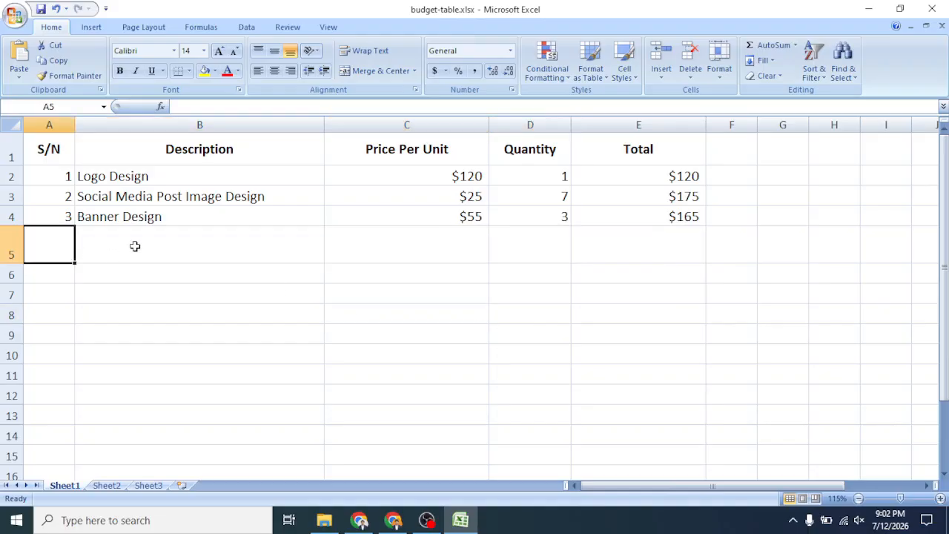
click(141, 245)
click(379, 250)
click(516, 247)
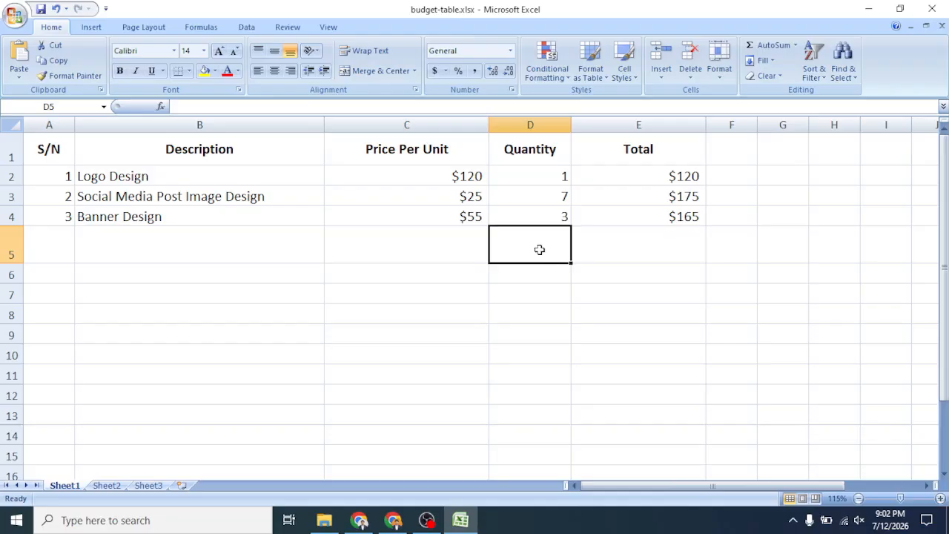
drag(511, 252, 47, 252)
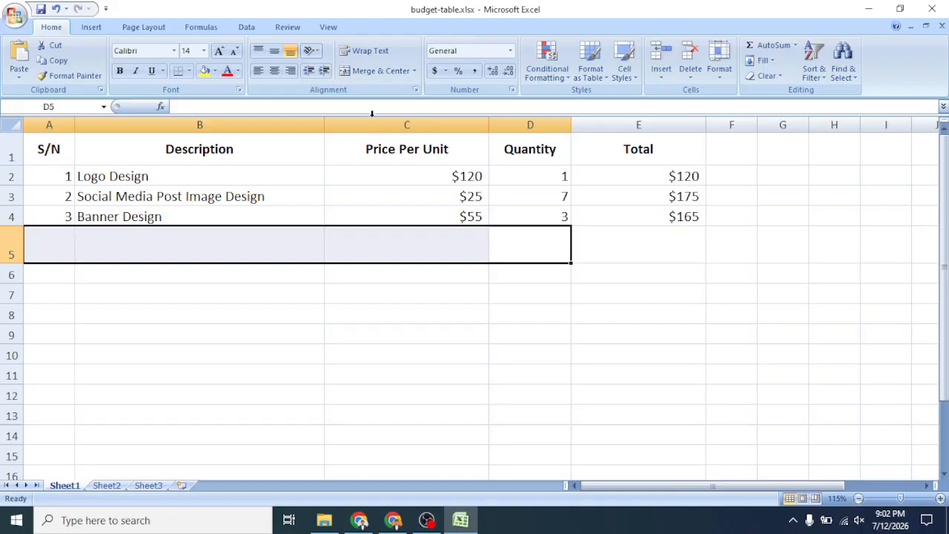
click(367, 69)
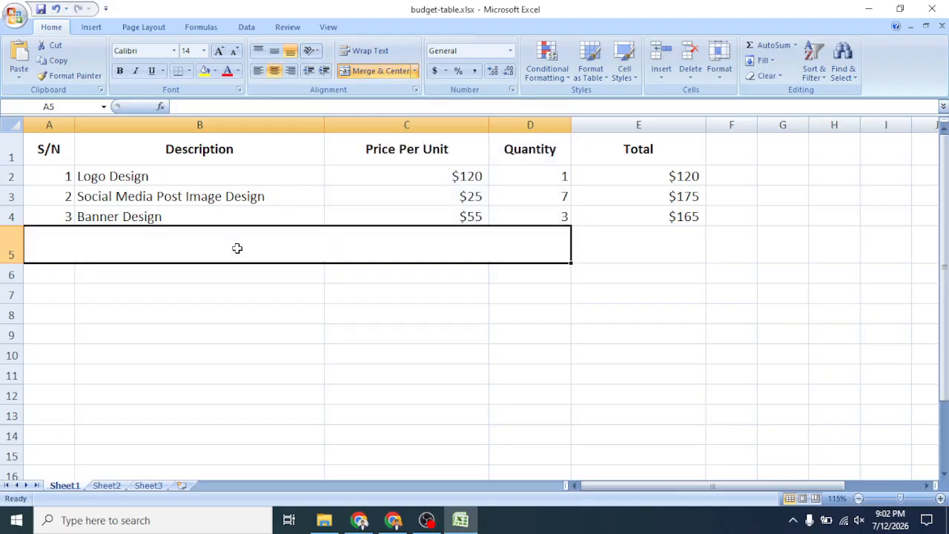
Step: Enter the label Total in the merged cell A5:D5, and make it bold and vertically centered
text(Total)
click(297, 329)
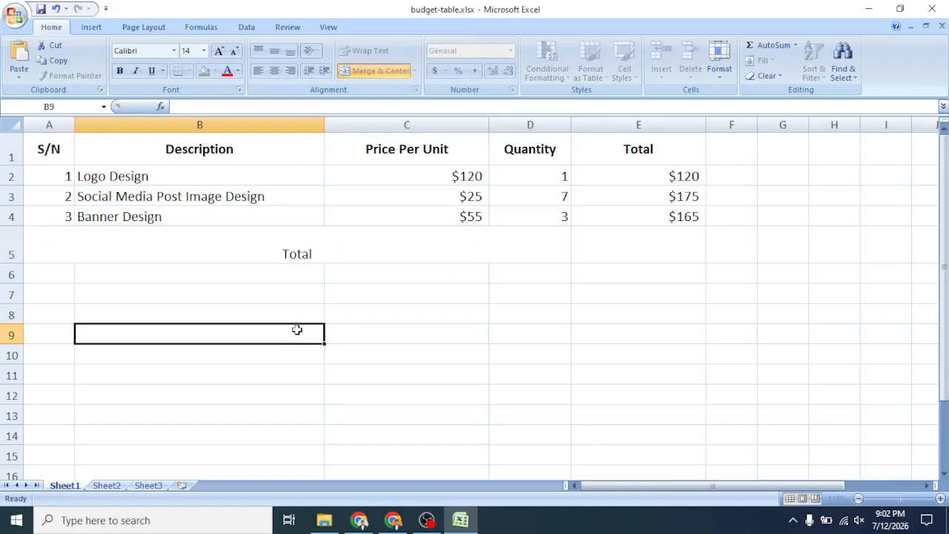
click(341, 248)
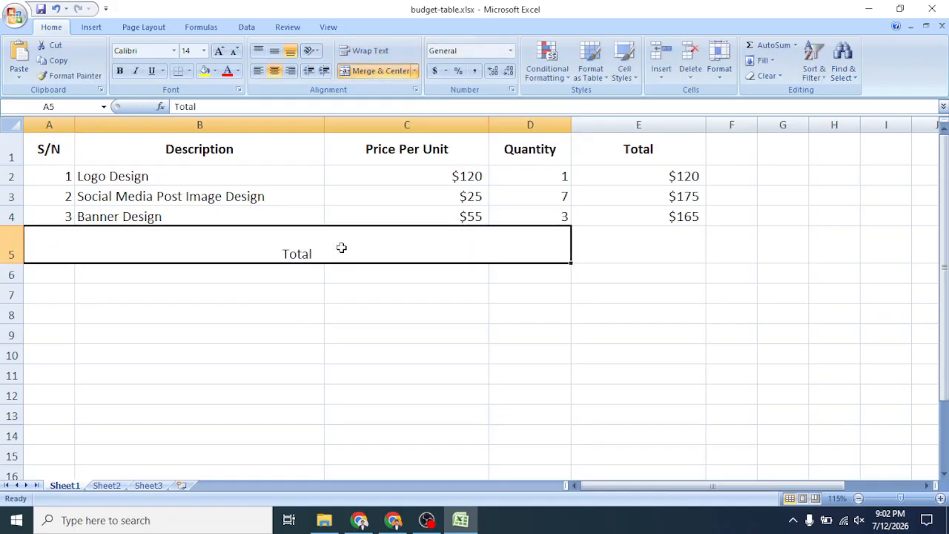
click(274, 51)
click(121, 71)
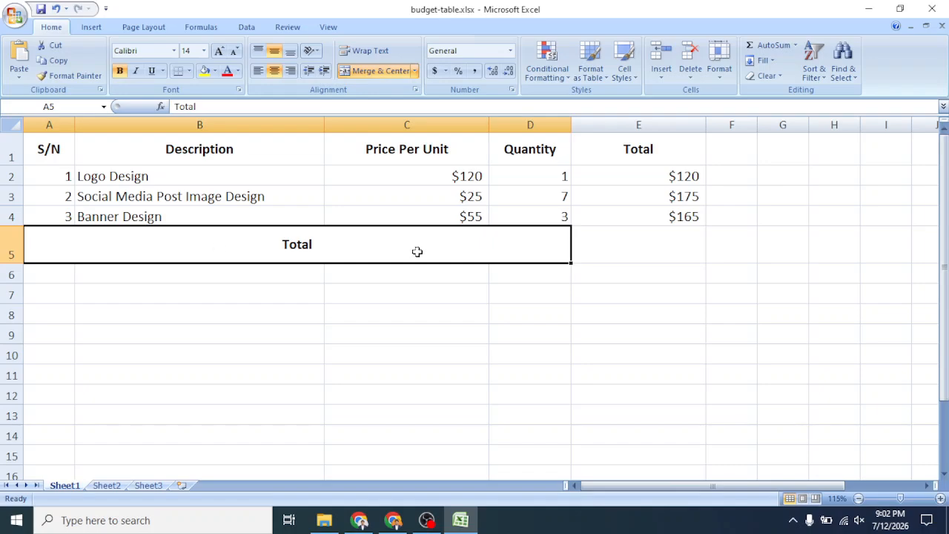
click(273, 281)
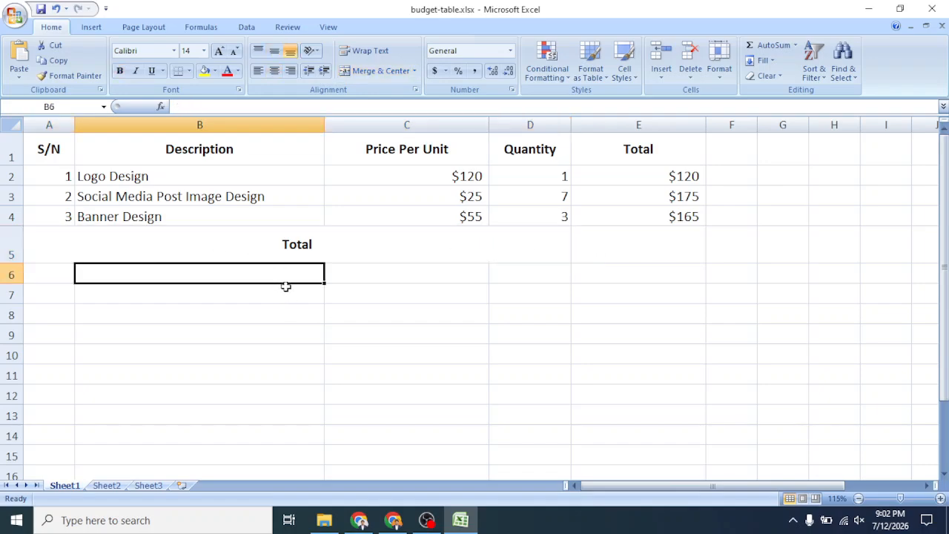
Step: Calculate the grand total in E5 by adding the row totals with the formula =SUM(E2:E4)
click(629, 244)
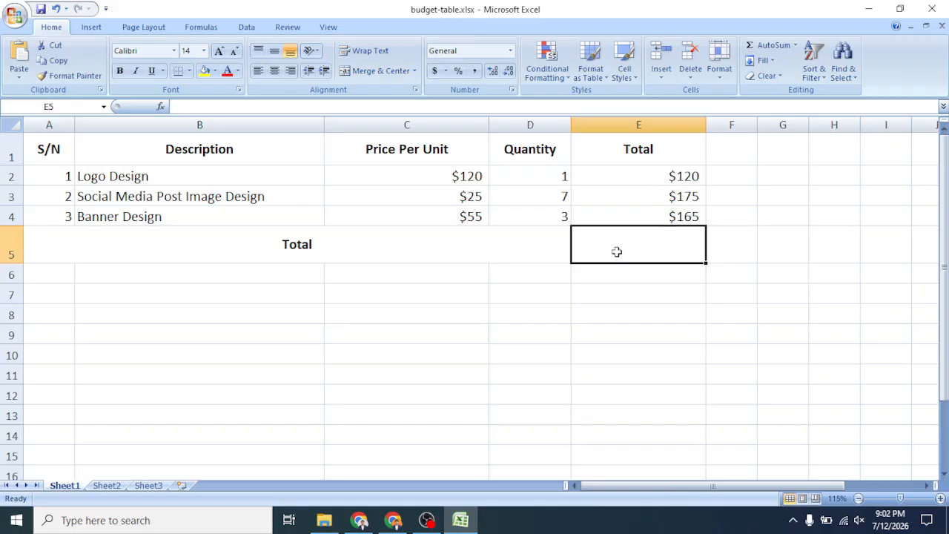
text(=)
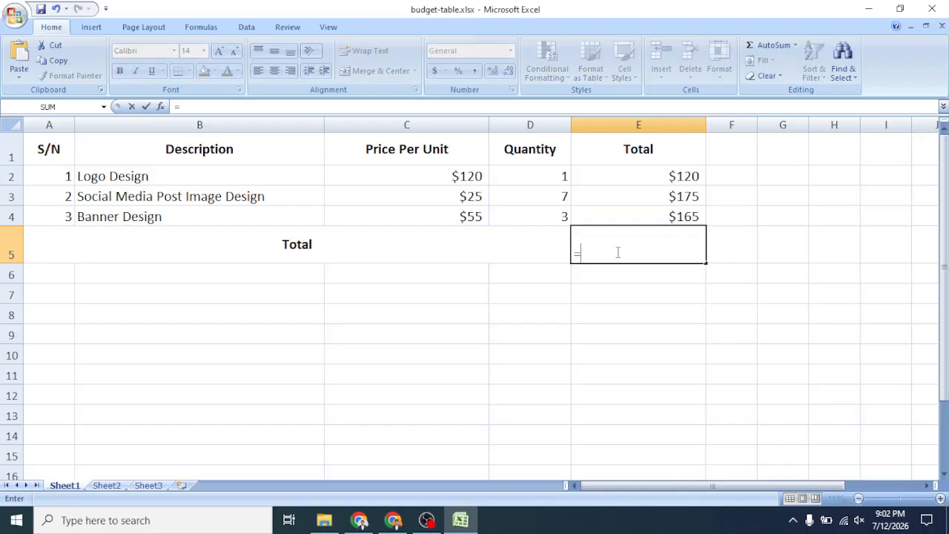
text(SUM)
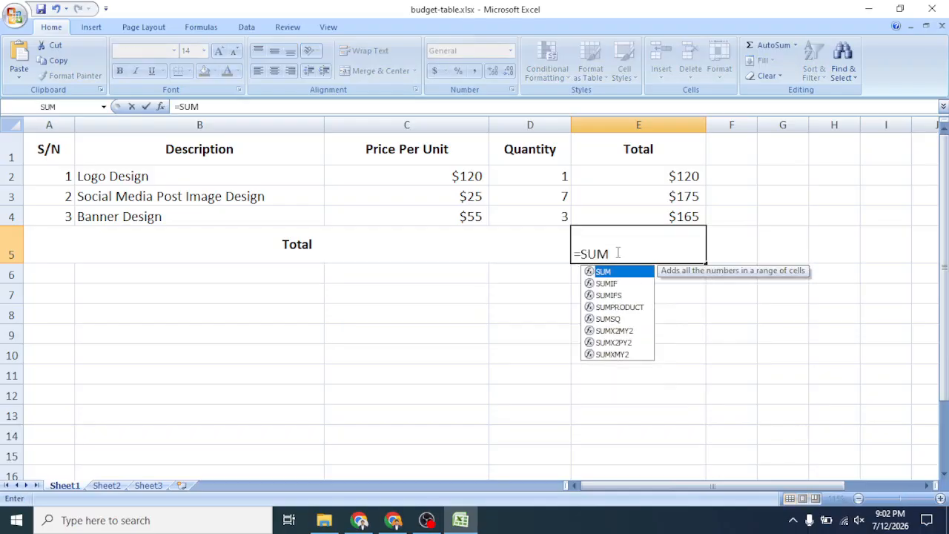
text(()
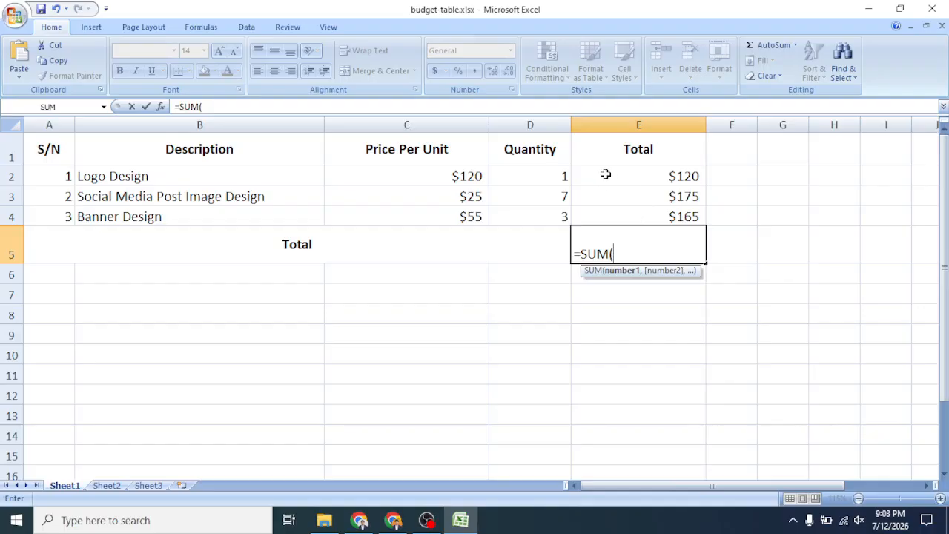
drag(606, 174, 621, 222)
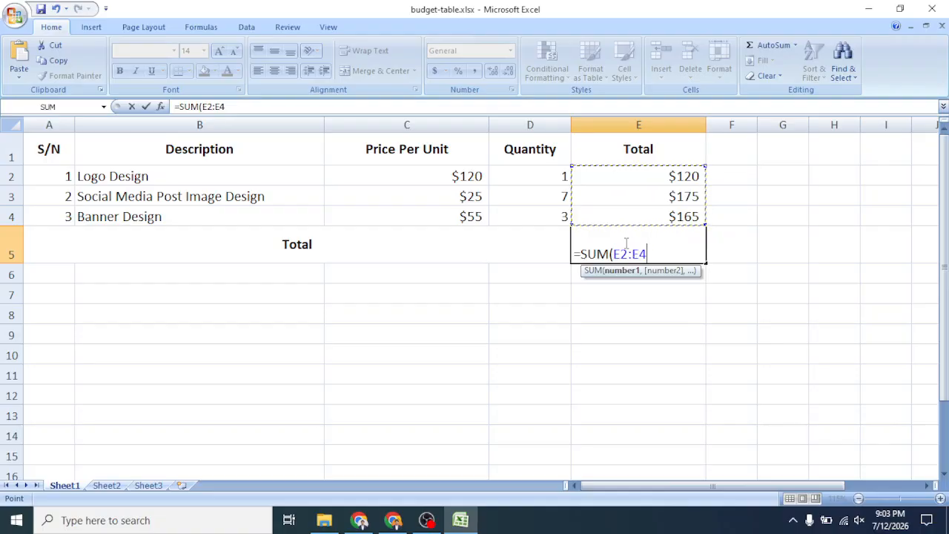
text())
key(Return)
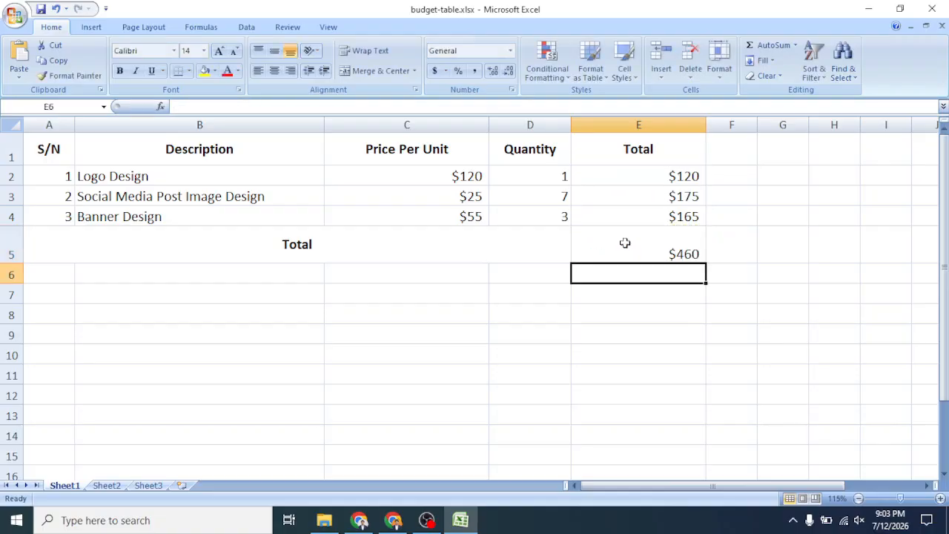
Step: Make the grand total in E5 bold
click(659, 336)
click(670, 252)
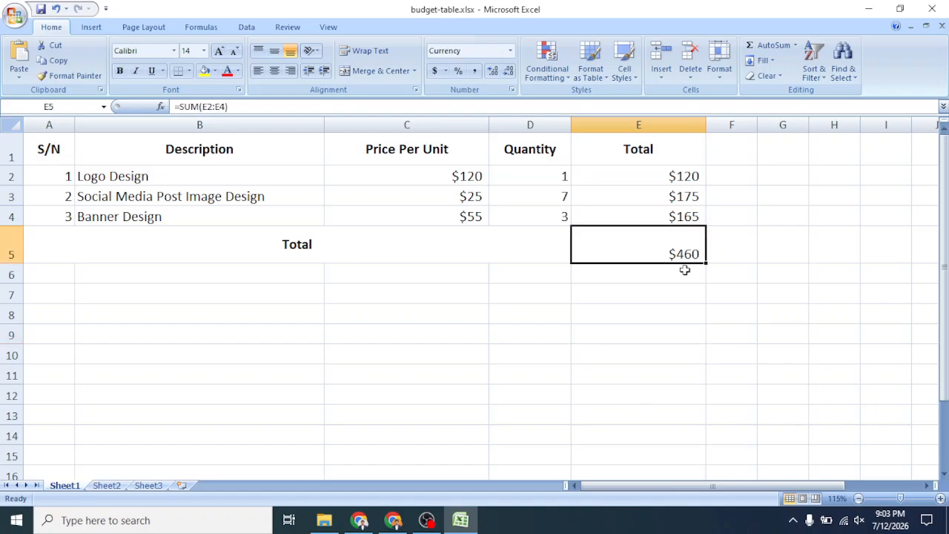
click(121, 73)
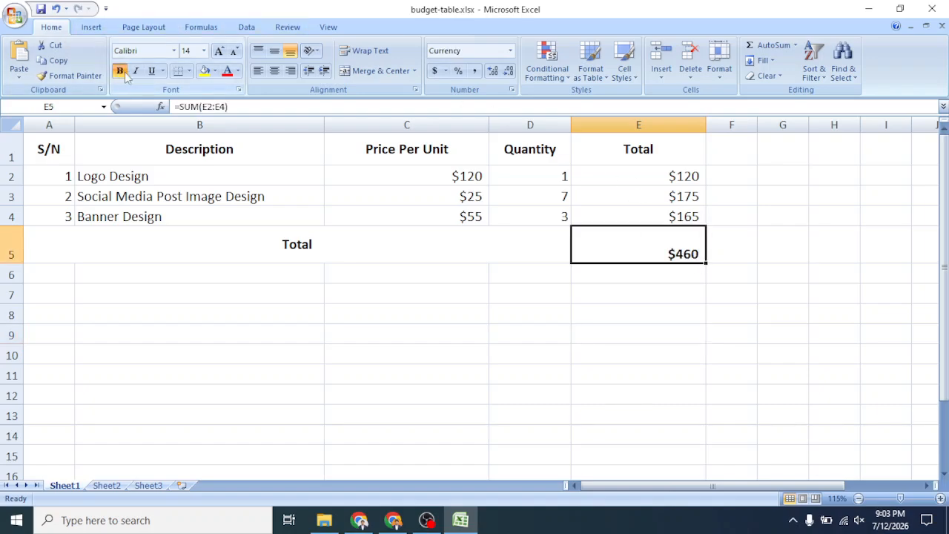
click(608, 297)
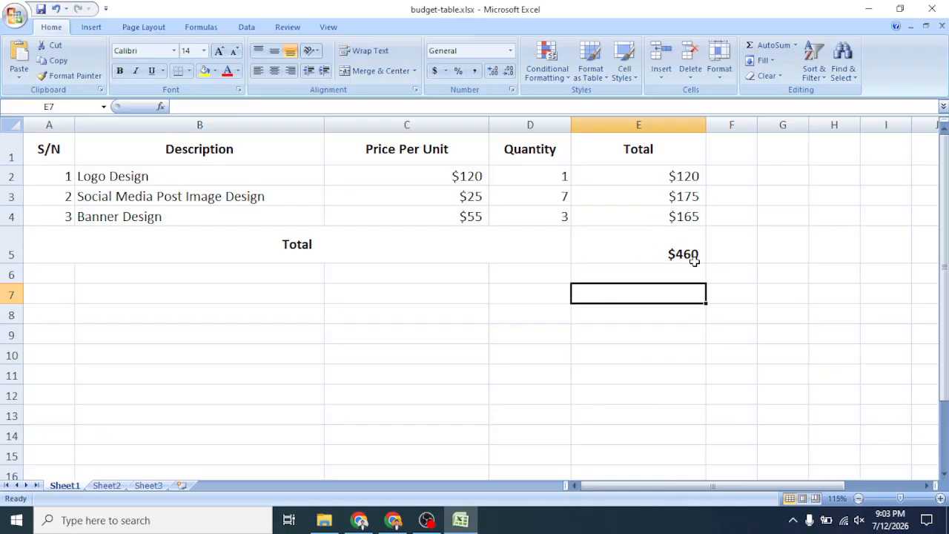
Step: Set the Banner Design quantity in D4 to 5 to test the formulas
click(551, 214)
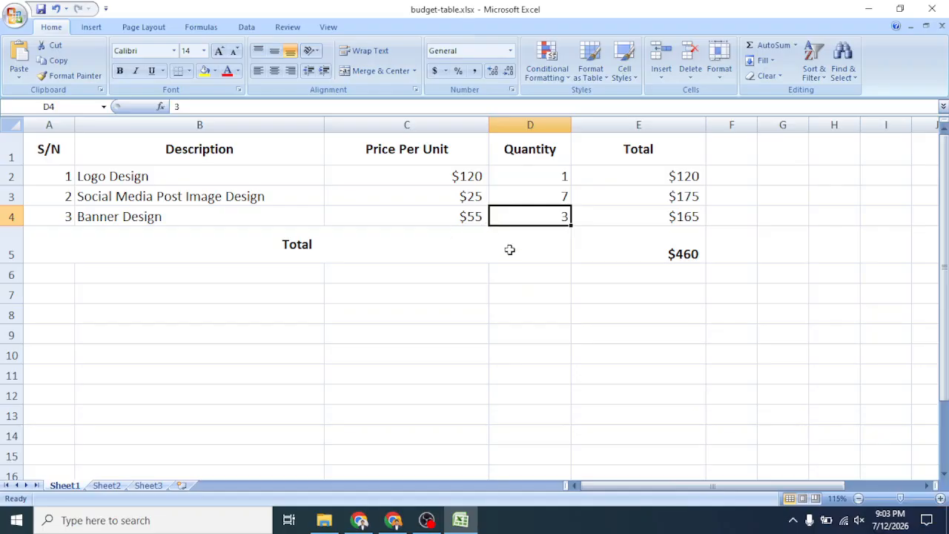
text(5)
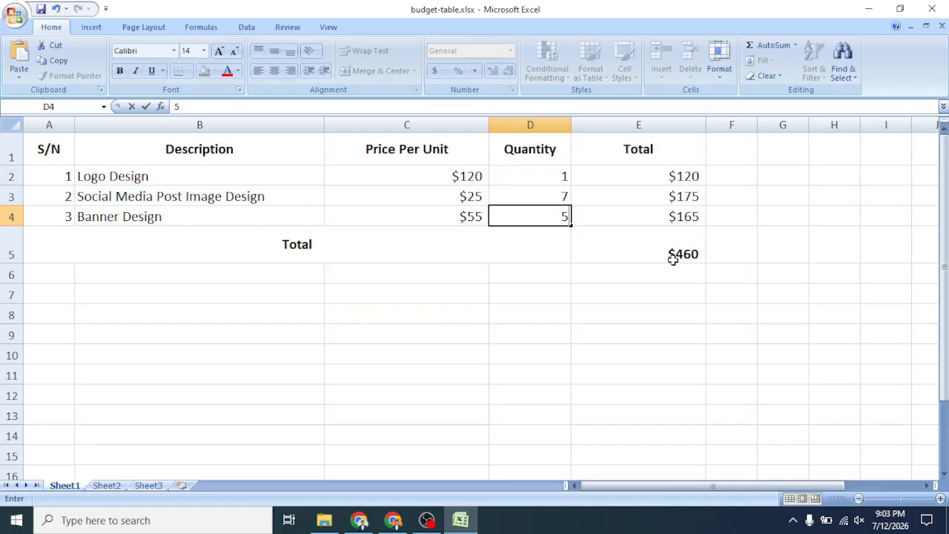
click(593, 354)
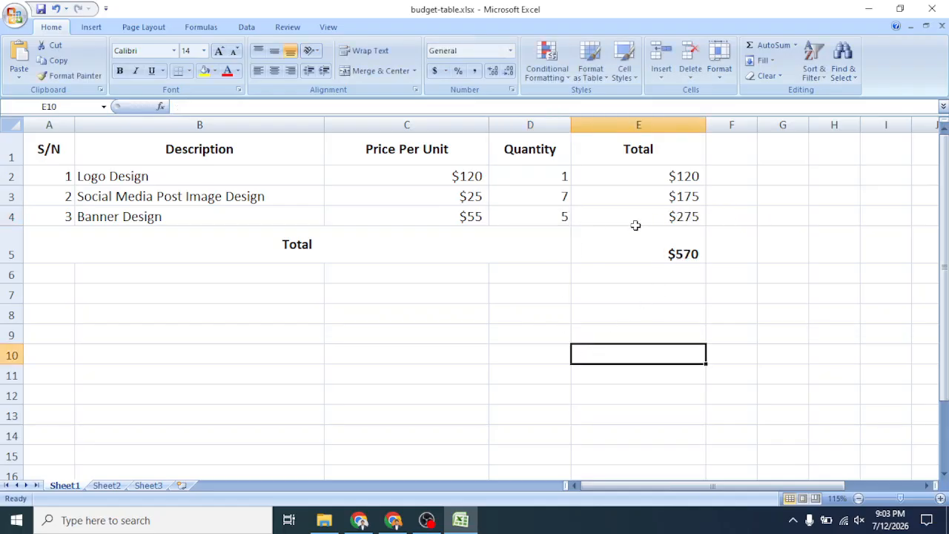
Step: Set the Banner Design quantity in D4 to 2
click(561, 216)
text(2)
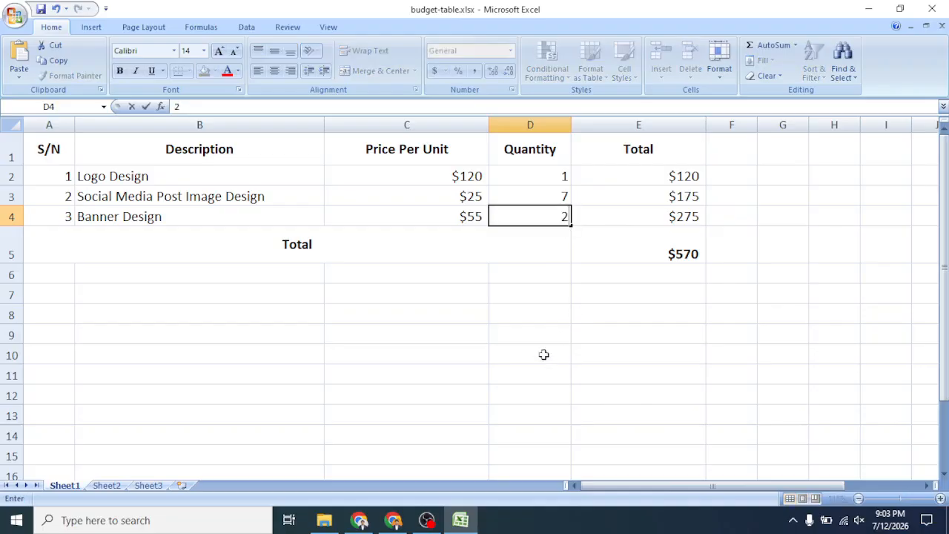
click(560, 339)
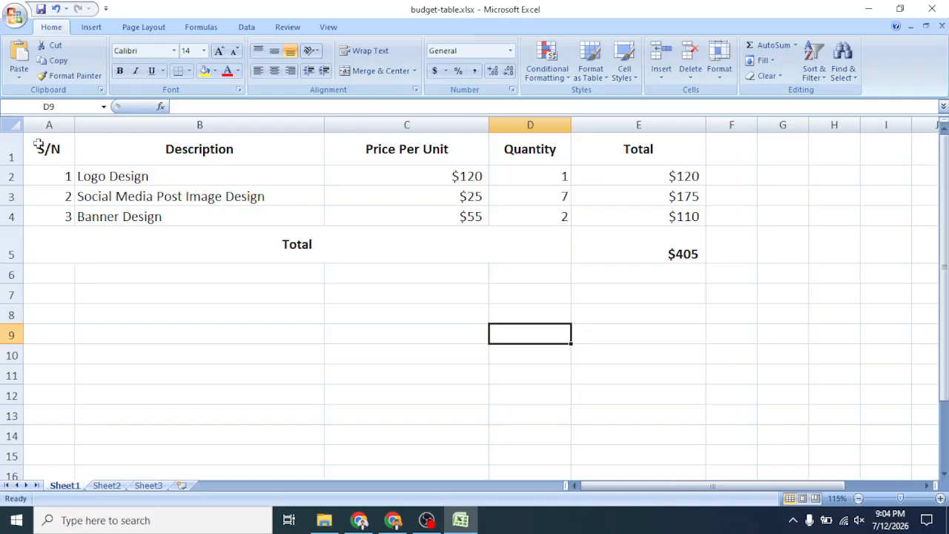
Step: Try the All Borders option on the whole table A1:E5, and undo it
drag(39, 144, 595, 248)
click(595, 247)
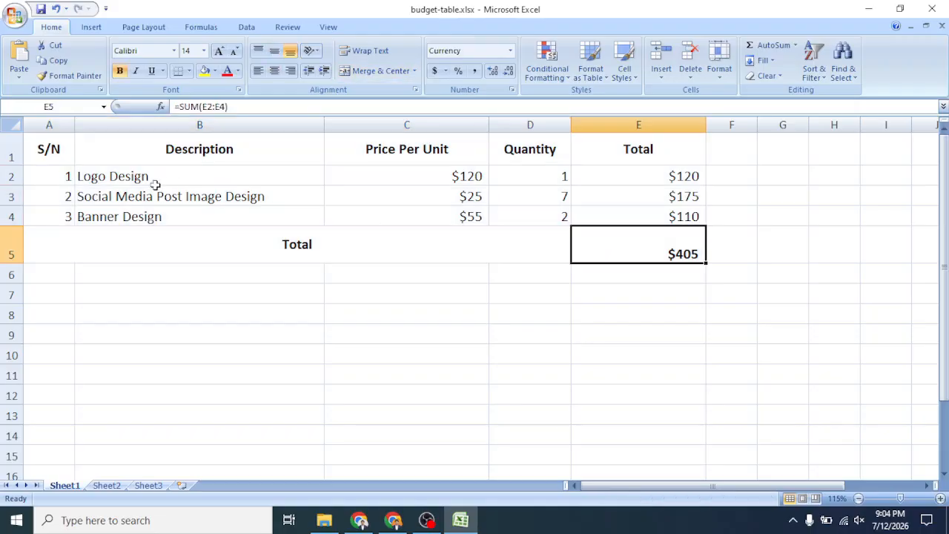
drag(47, 148, 673, 242)
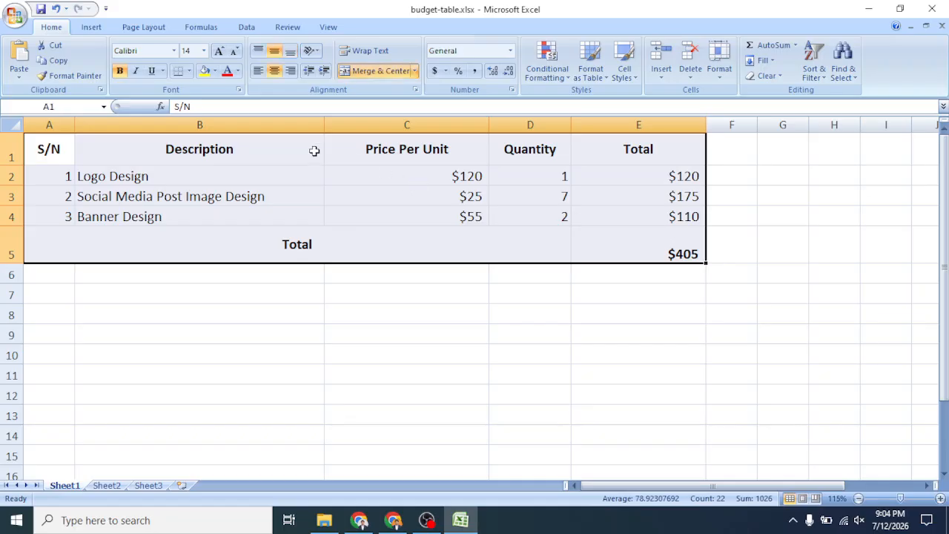
click(189, 75)
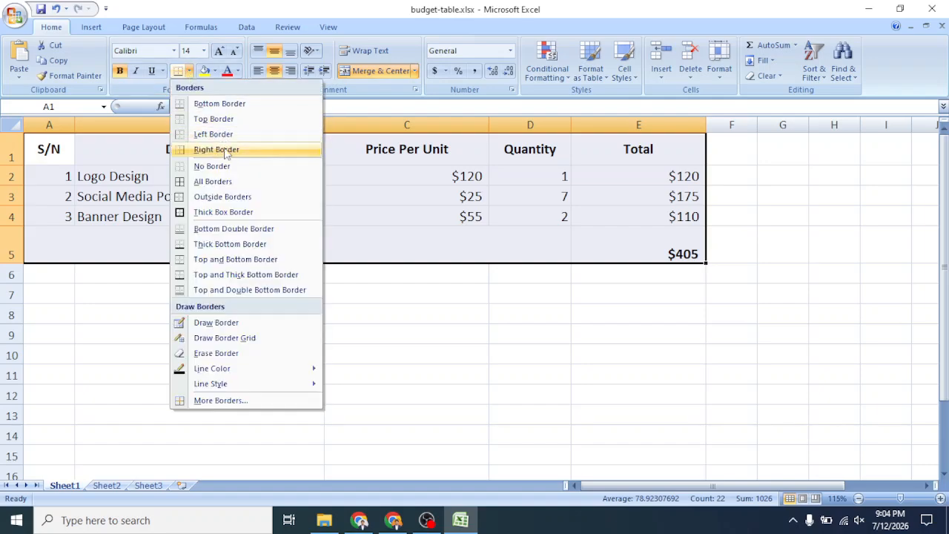
click(214, 183)
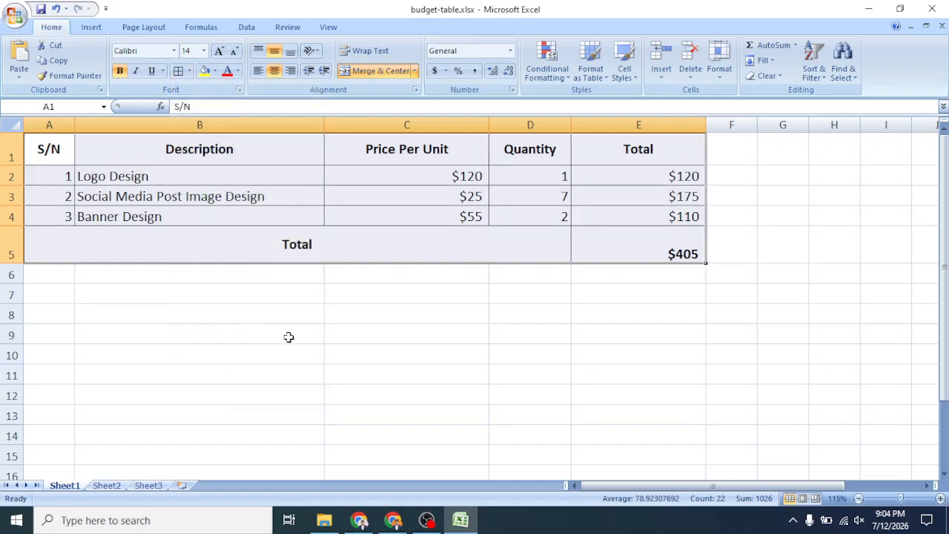
click(283, 322)
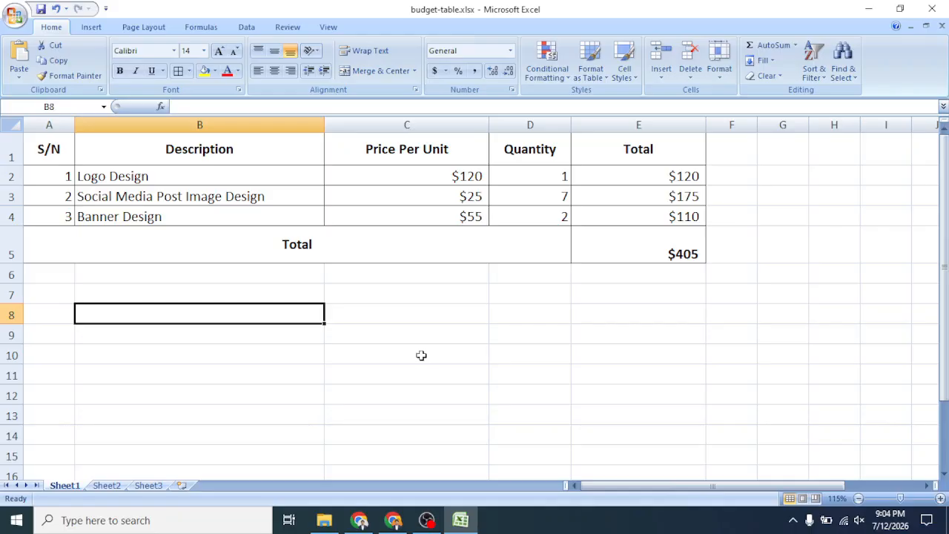
key(ctrl+z)
click(220, 334)
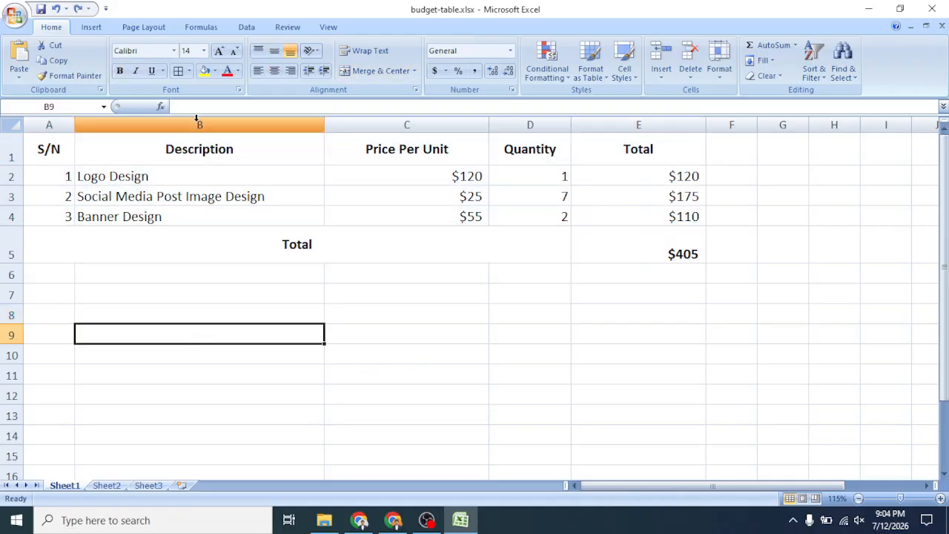
Step: Apply top, bottom, left, right and inner horizontal and vertical borders to the table A1:E5 through the Format Cells dialog
drag(46, 148, 655, 245)
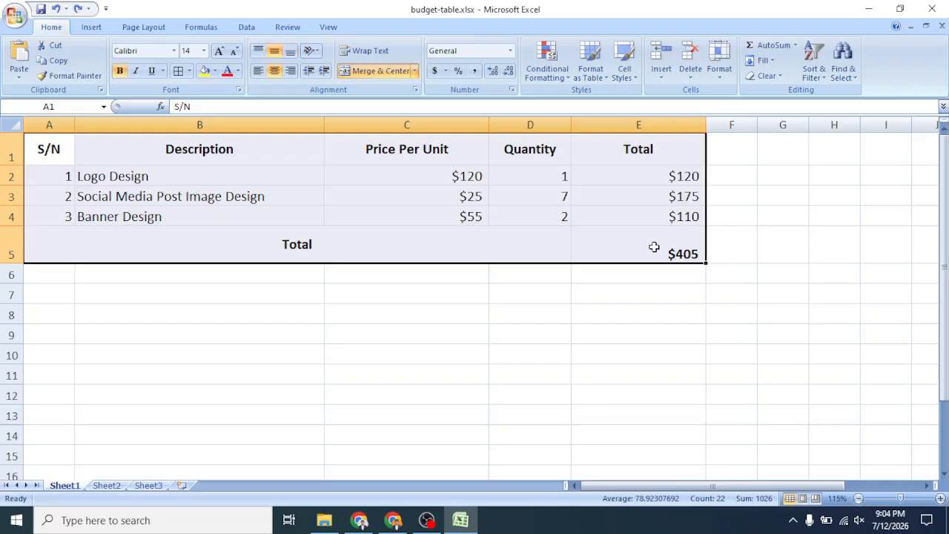
right_click(318, 183)
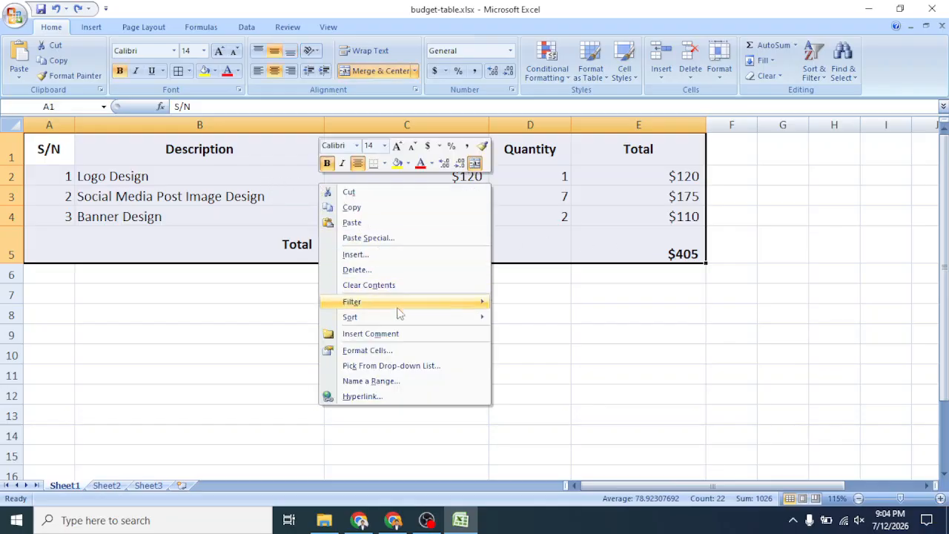
click(395, 353)
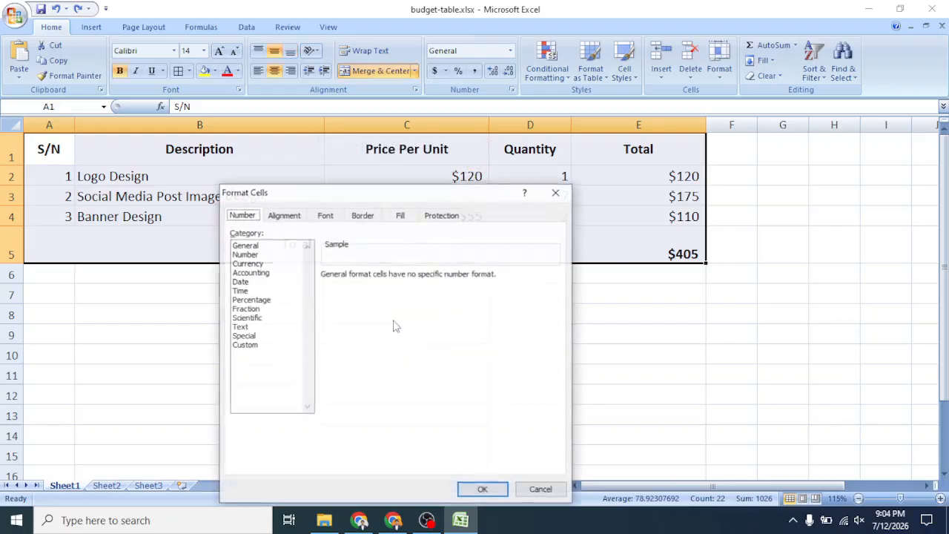
click(364, 216)
drag(387, 197, 380, 117)
click(337, 228)
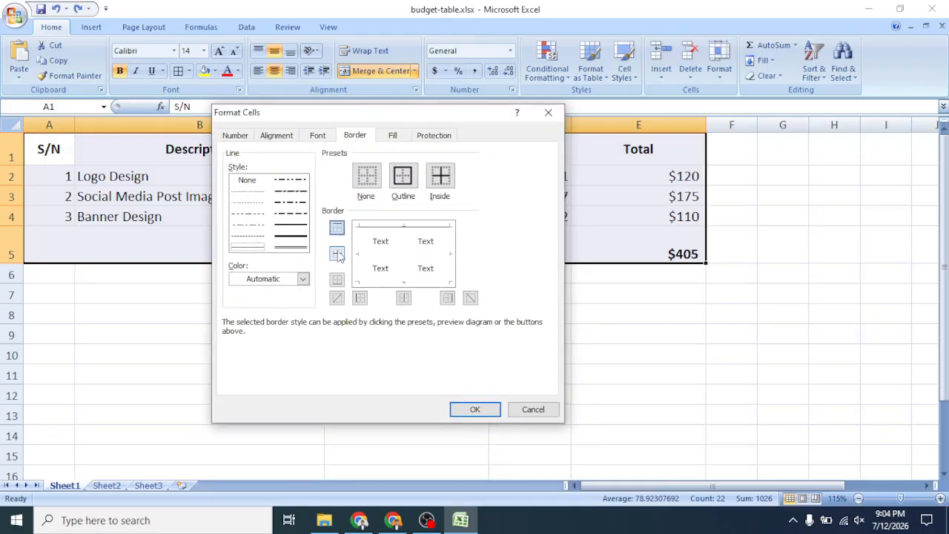
click(338, 256)
click(337, 280)
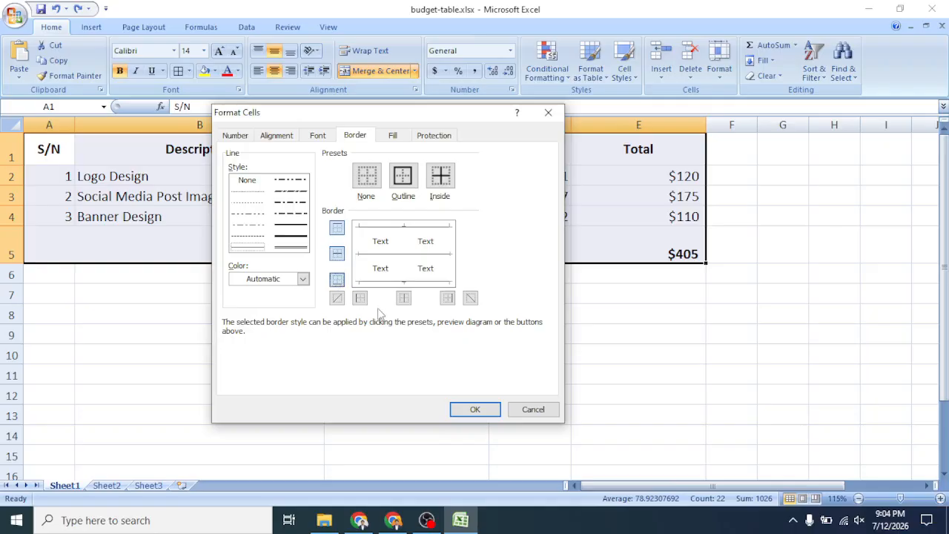
click(360, 298)
click(404, 298)
click(447, 298)
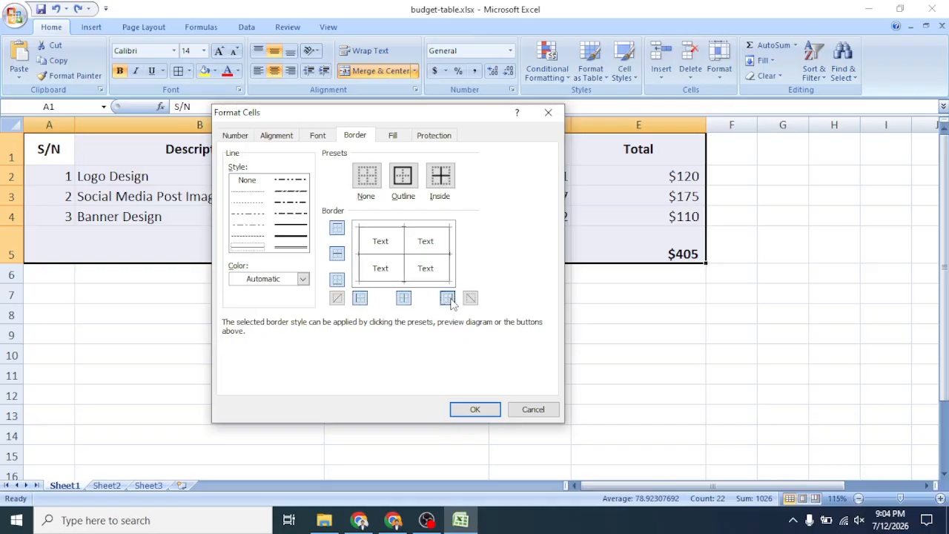
click(477, 409)
click(482, 328)
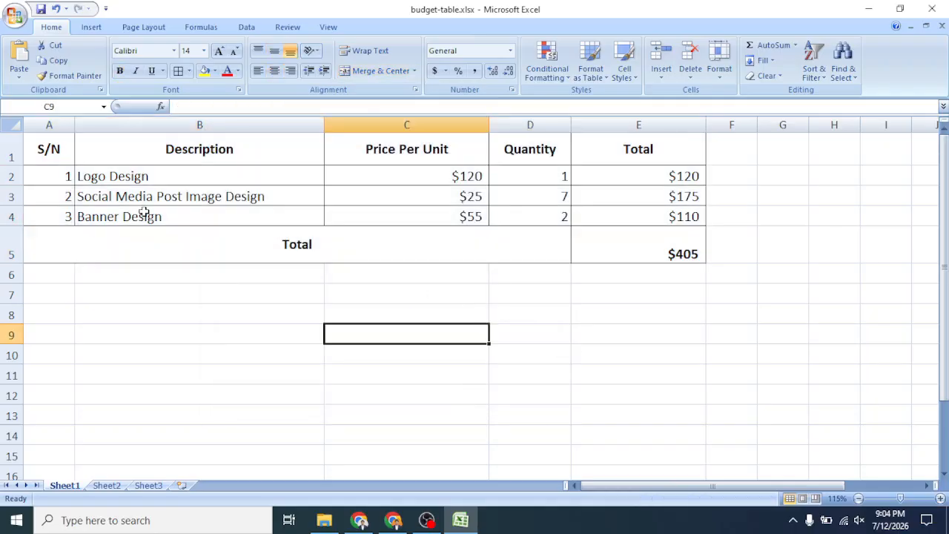